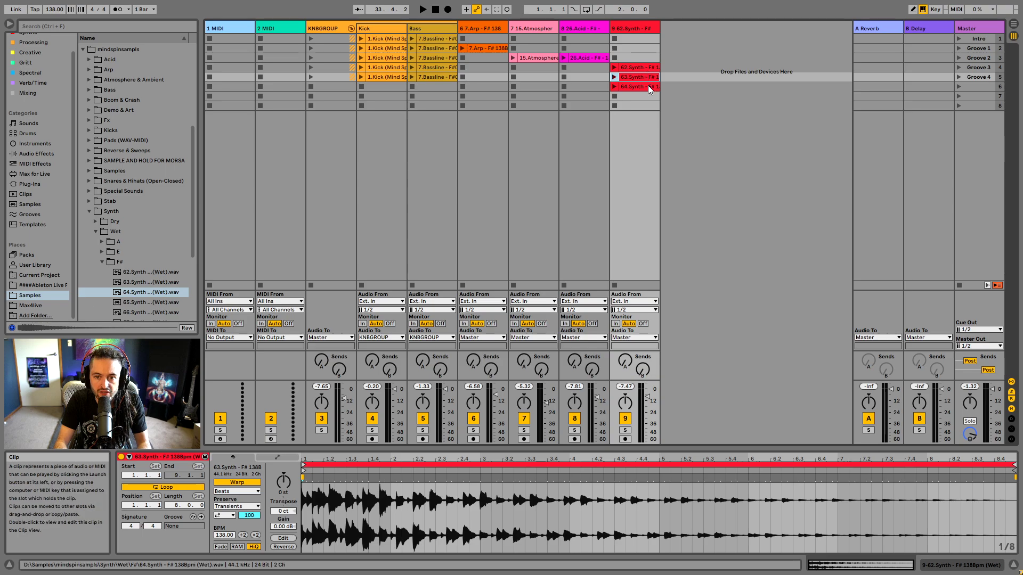
- Audition synth clips 62, 63 and 64 on track 9 one after another, stopping playback of the clips between and after them
{"action": "left_click", "coordinate": [648, 85]}
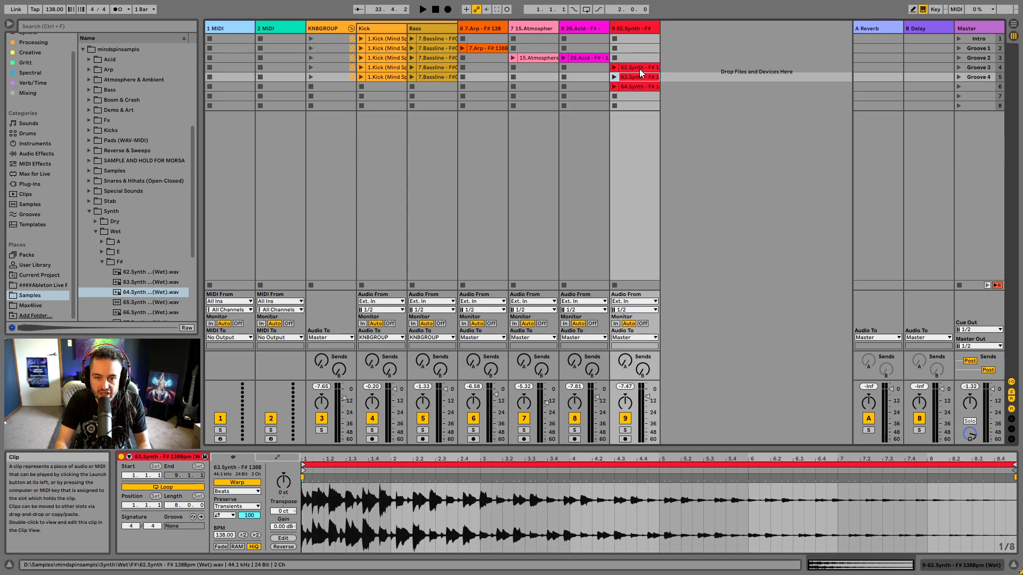
{"action": "left_click", "coordinate": [640, 88]}
{"action": "key", "text": "Down"}
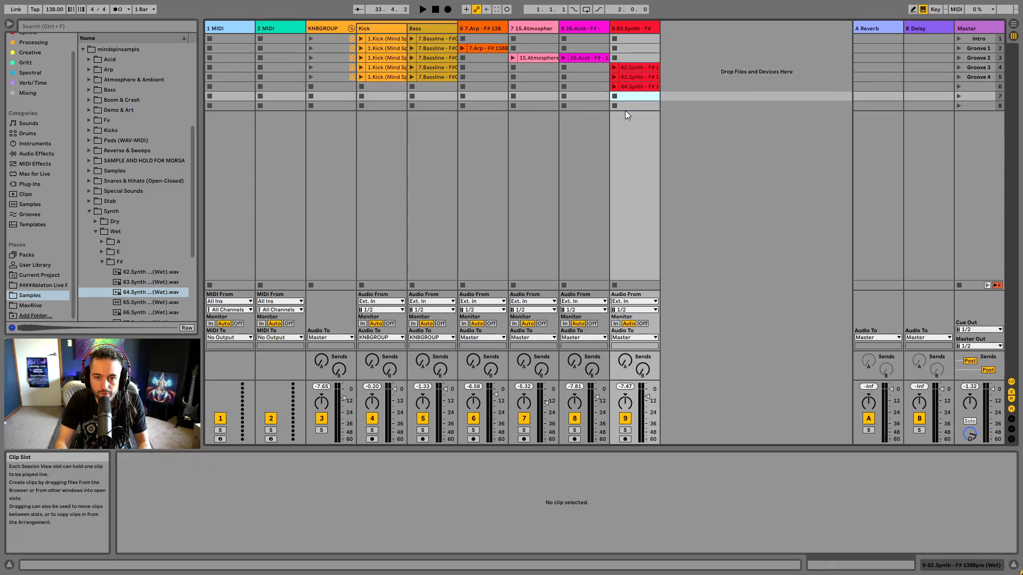
{"action": "left_click", "coordinate": [616, 69]}
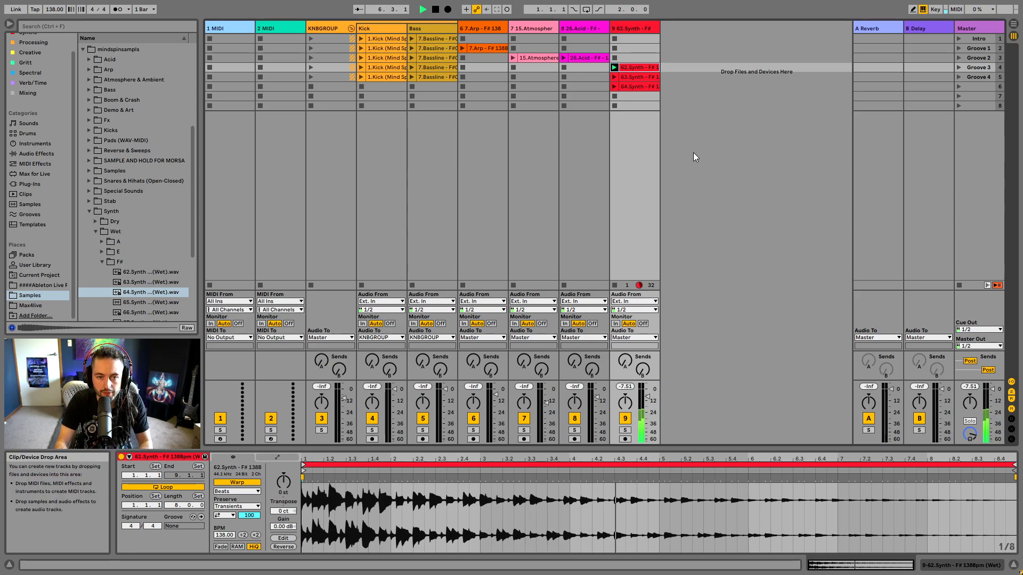
{"action": "left_click", "coordinate": [615, 77]}
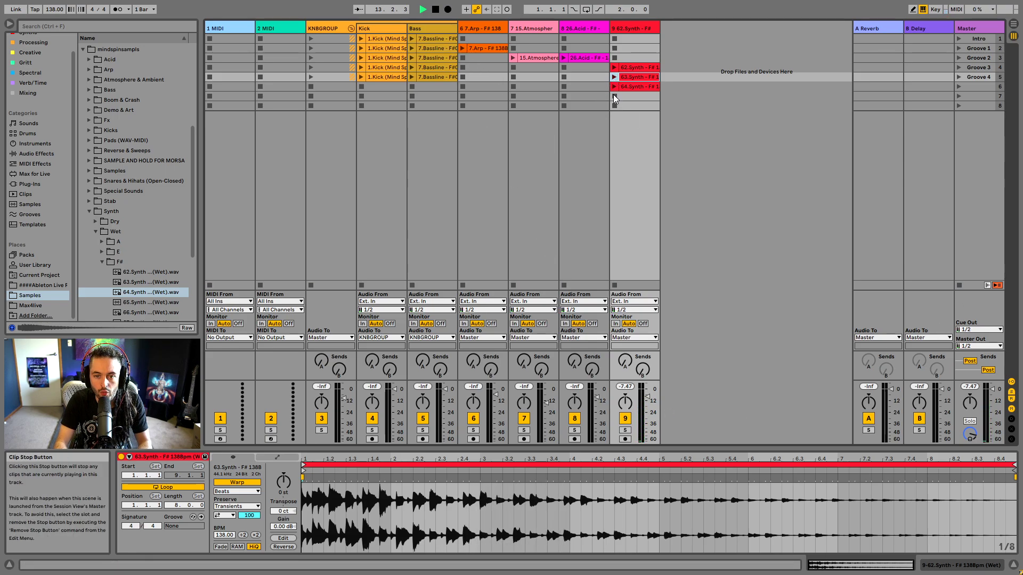
{"action": "left_click", "coordinate": [959, 285]}
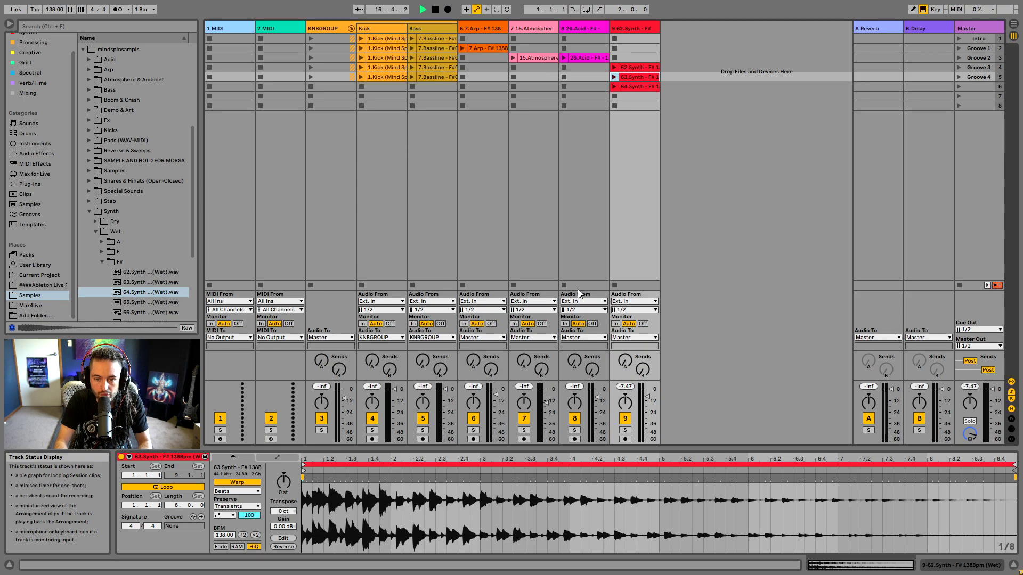
{"action": "left_click", "coordinate": [614, 86]}
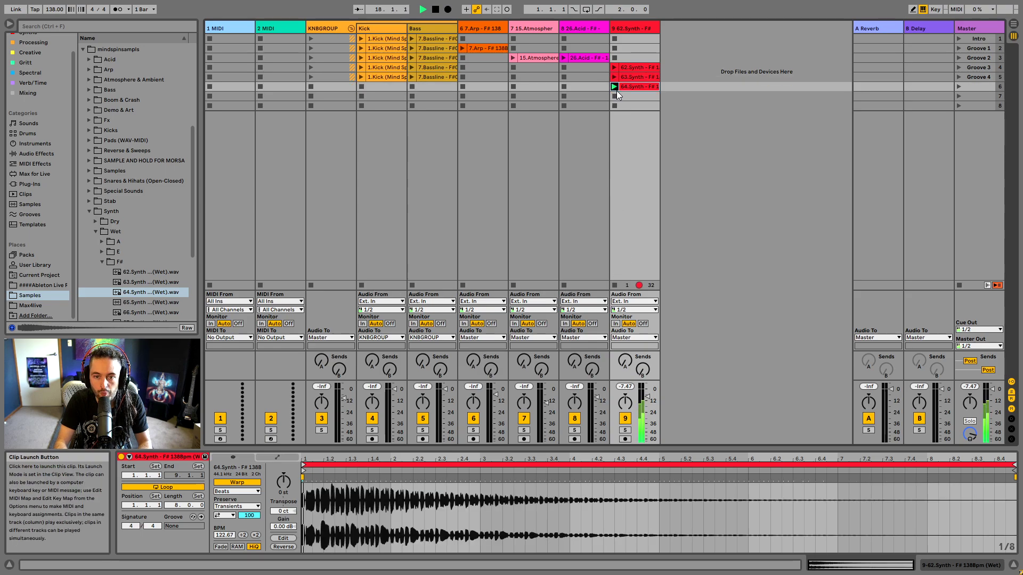
{"action": "left_click", "coordinate": [614, 97]}
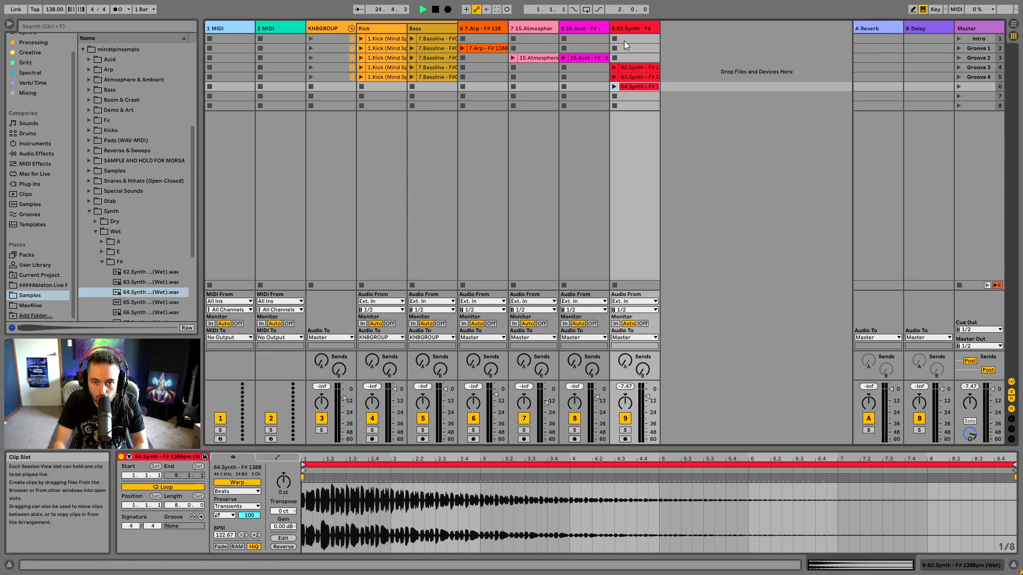
- Launch the first scene and rename it "Intro"
{"action": "left_click", "coordinate": [959, 39]}
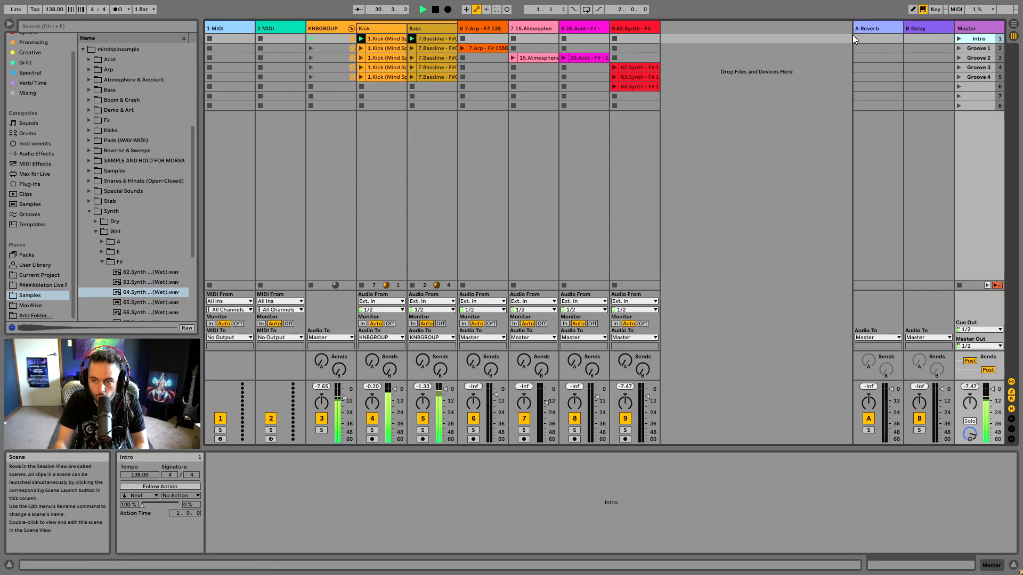
{"action": "right_click", "coordinate": [980, 41]}
{"action": "left_click", "coordinate": [903, 84]}
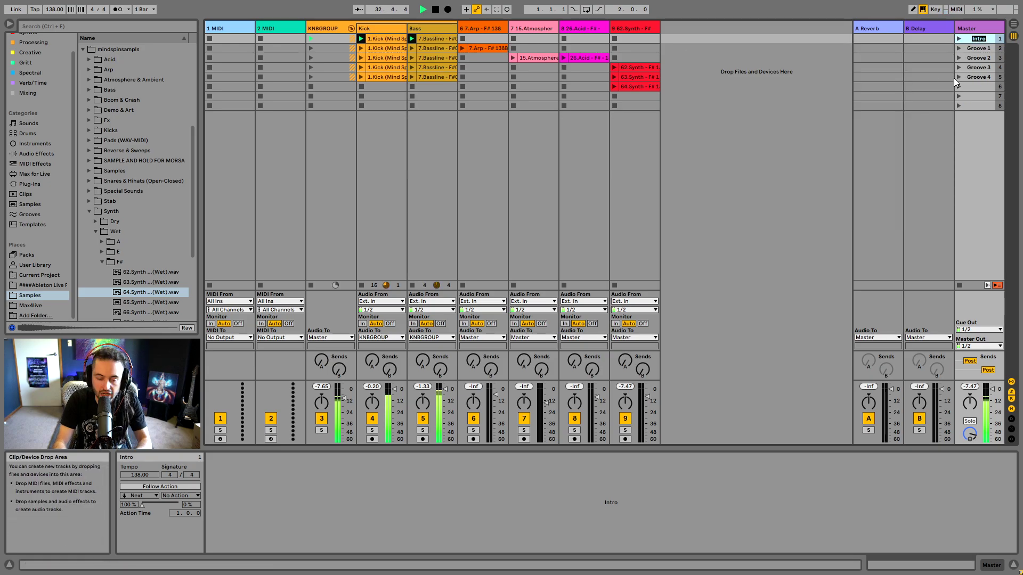
{"action": "type", "text": "Intro"}
{"action": "key", "text": "Return"}
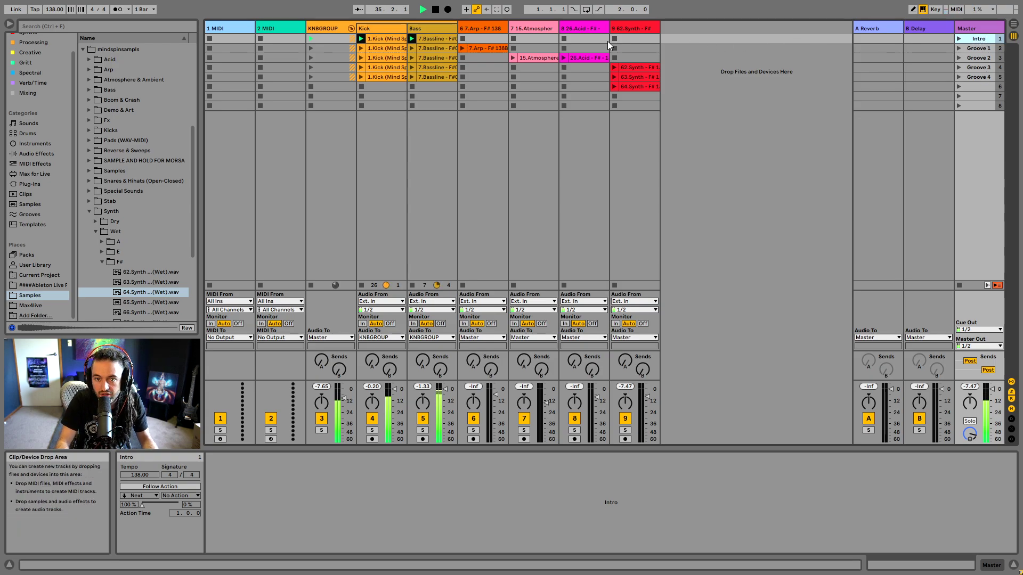
- Color the Intro scene bright green
{"action": "right_click", "coordinate": [973, 40]}
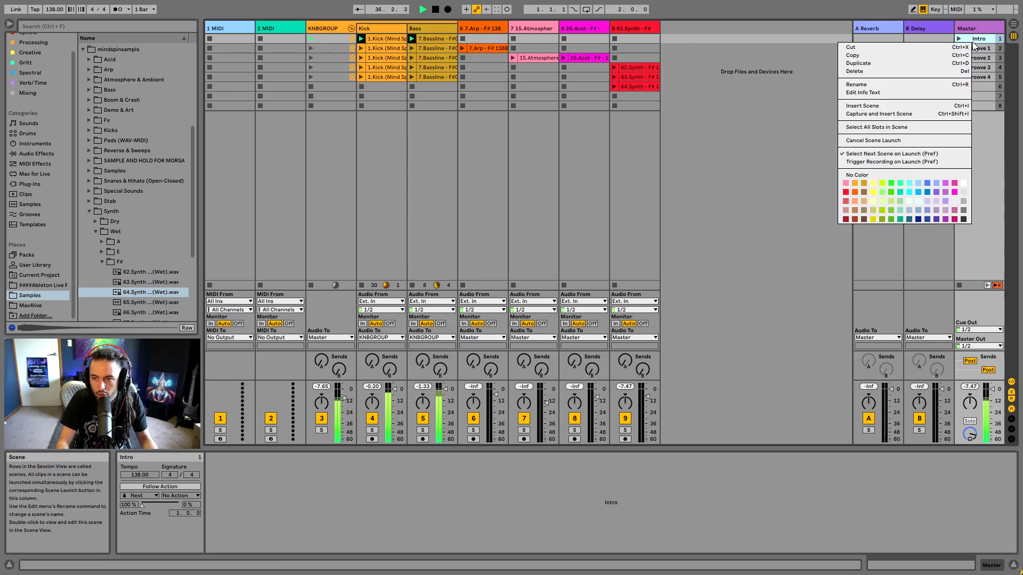
{"action": "left_click", "coordinate": [891, 184]}
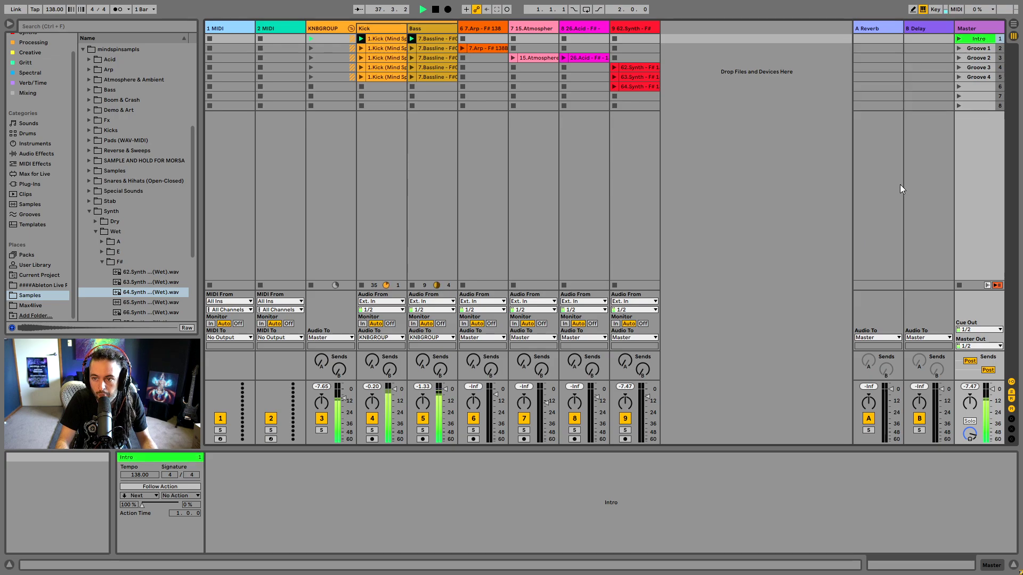
{"action": "right_click", "coordinate": [978, 40]}
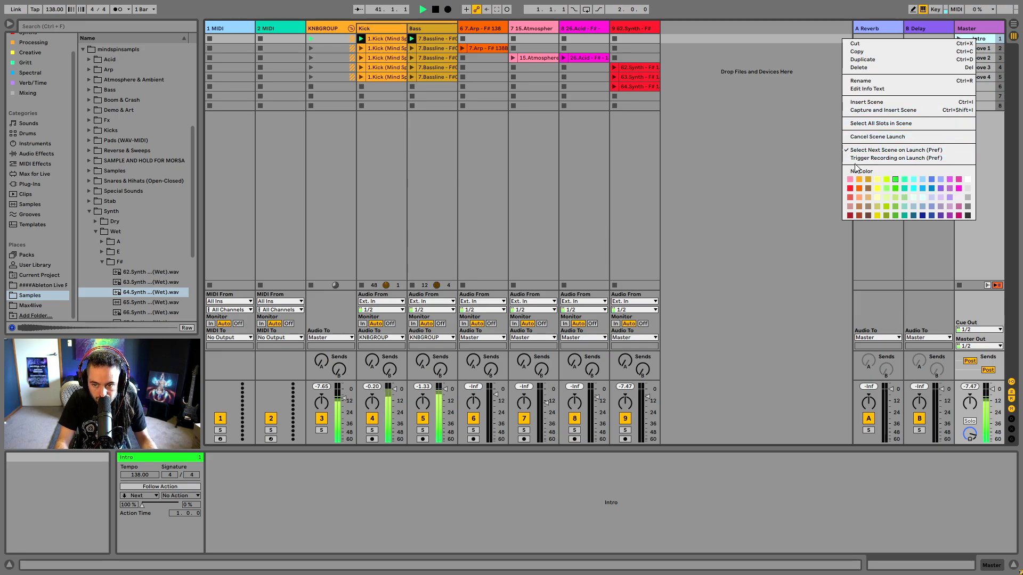
{"action": "left_click", "coordinate": [780, 151]}
- Color the bass and kick clips in the Intro row green to match their scene
{"action": "right_click", "coordinate": [435, 40]}
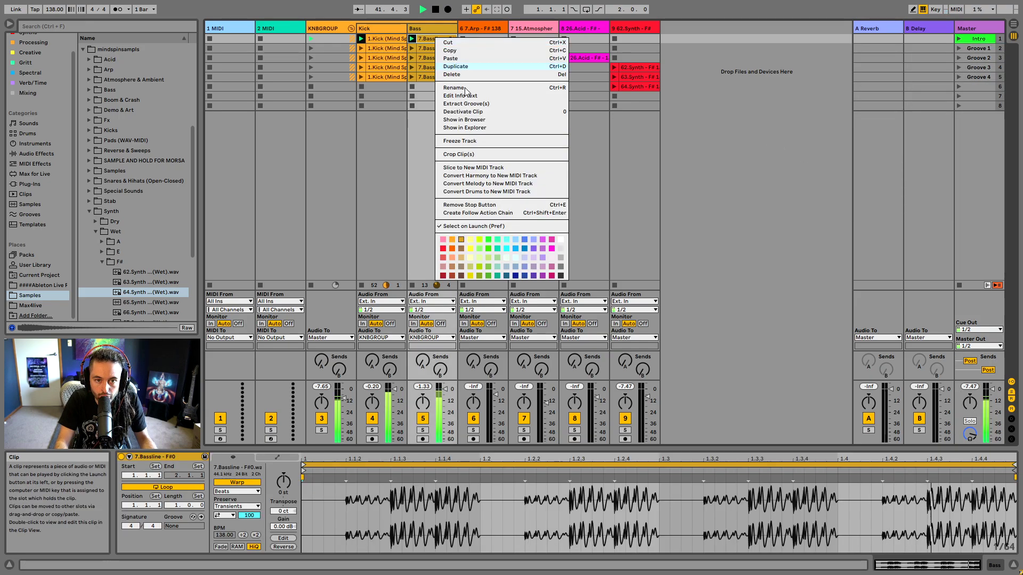
{"action": "left_click", "coordinate": [480, 227]}
{"action": "right_click", "coordinate": [389, 38]}
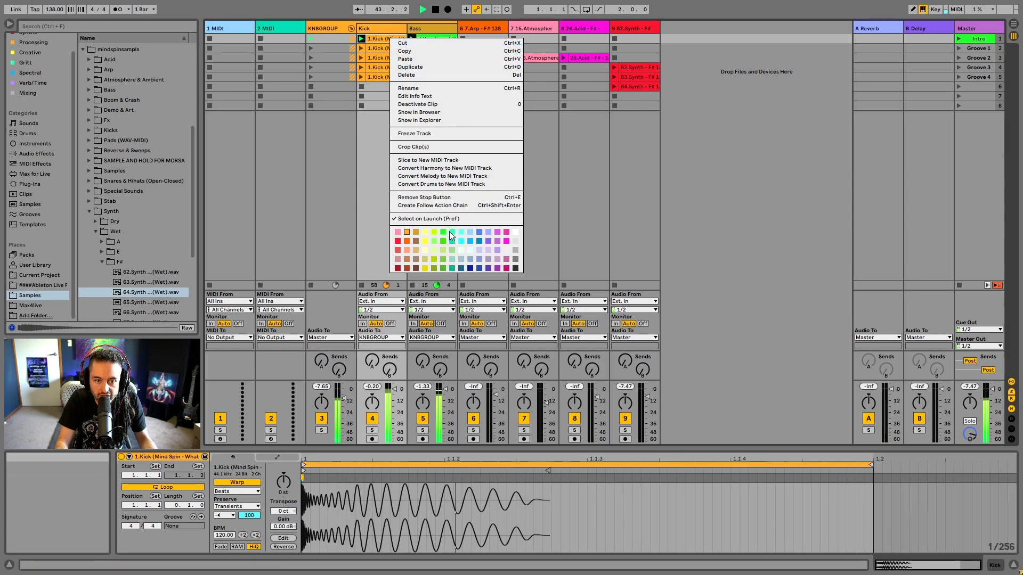
{"action": "left_click", "coordinate": [445, 231]}
{"action": "left_click", "coordinate": [979, 39]}
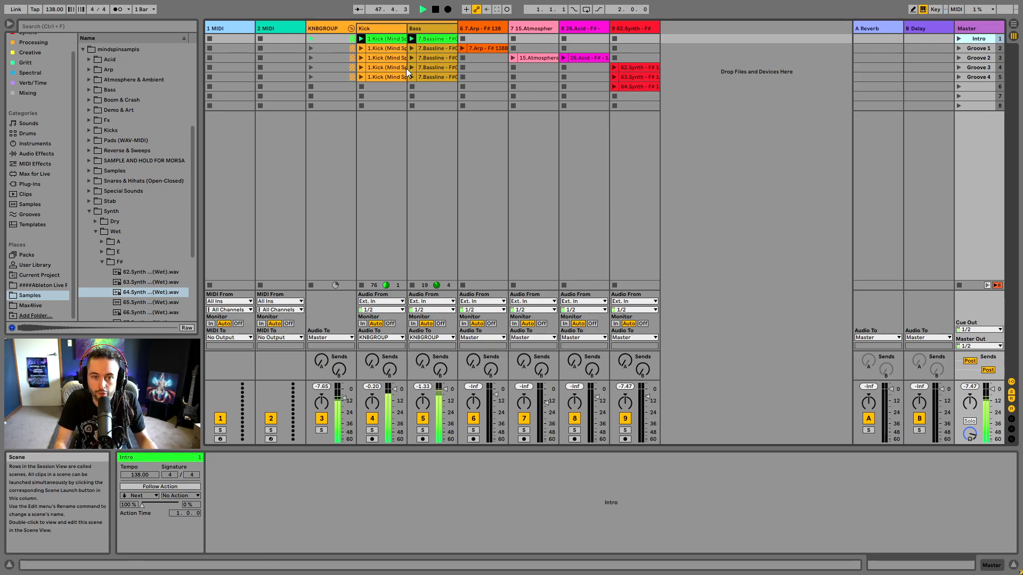
- Stop playback, launch the Intro scene again and switch to the Groove 1 scene to demonstrate launching whole scenes
{"action": "left_click", "coordinate": [969, 49]}
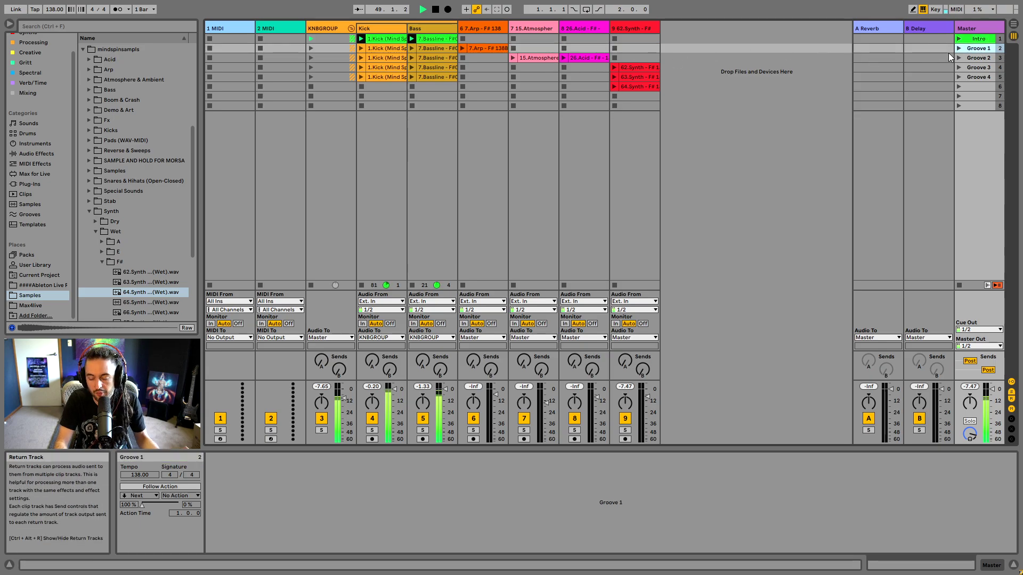
{"action": "key", "text": "space"}
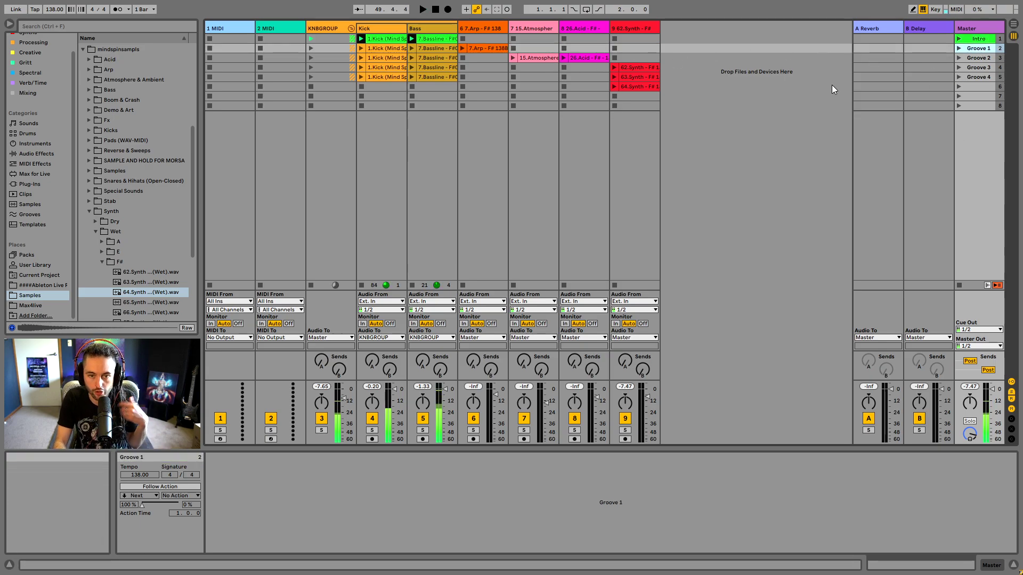
{"action": "left_click", "coordinate": [959, 38]}
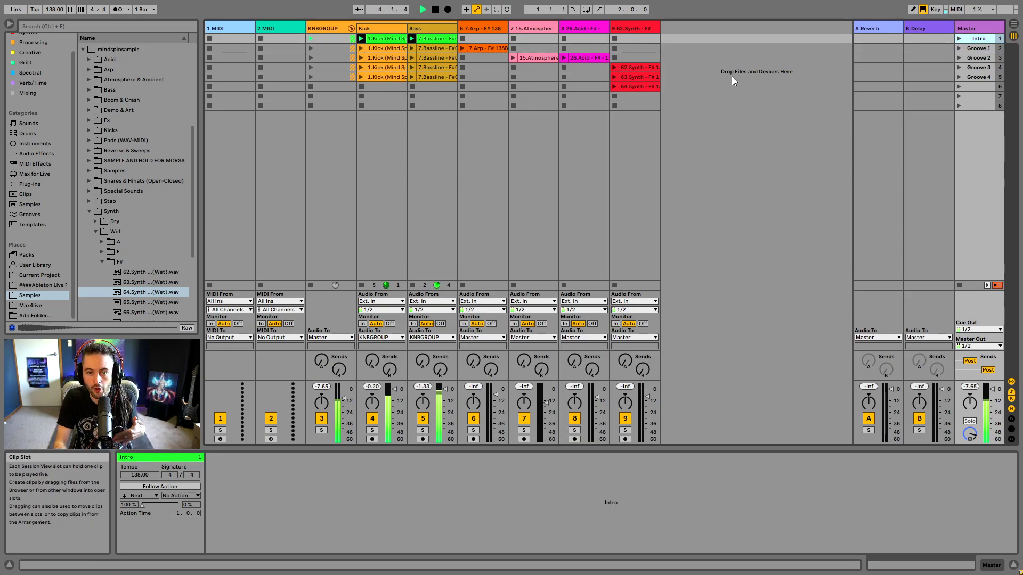
{"action": "left_click", "coordinate": [985, 49]}
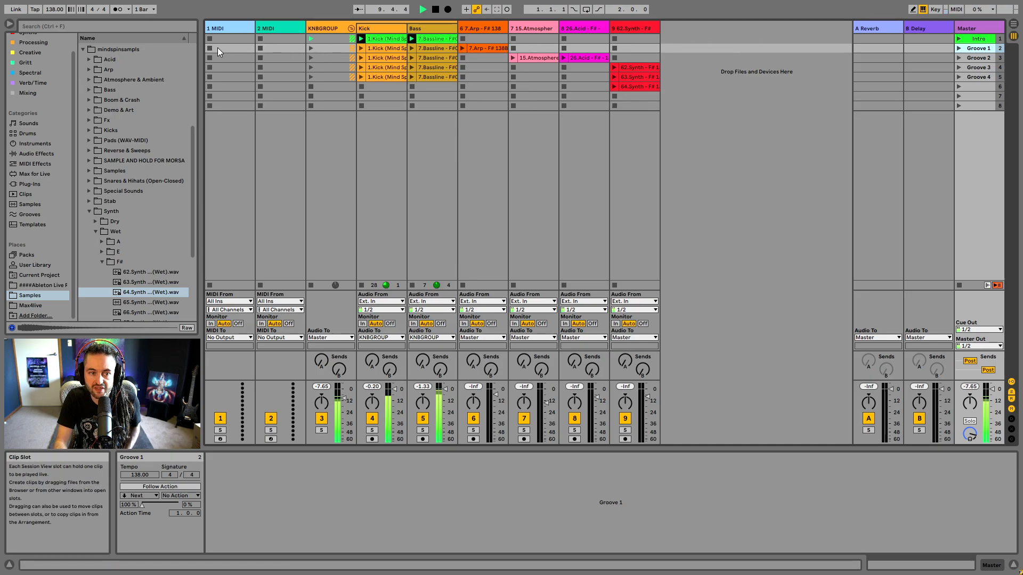
{"action": "left_click", "coordinate": [959, 47]}
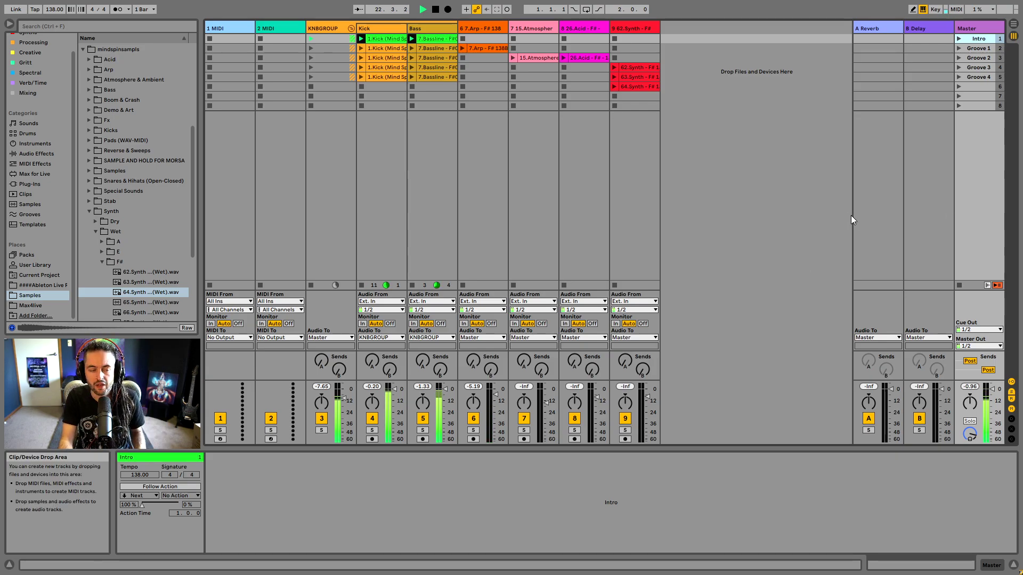
{"action": "key", "text": "space"}
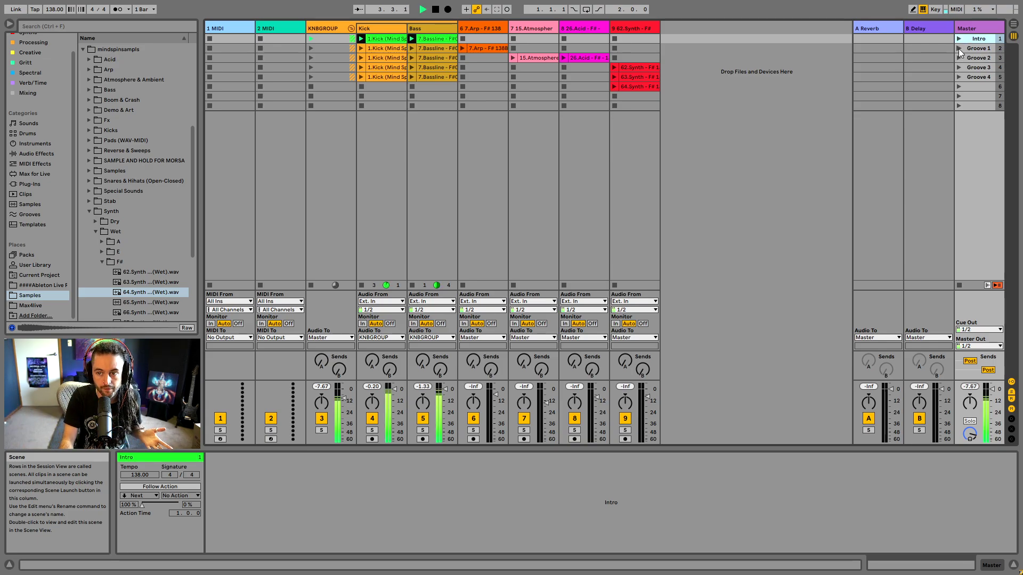
- Launch the Groove 1, Groove 2, Groove 3 and Groove 4 scenes in turn, return to Groove 3, and stop all clips
{"action": "left_click", "coordinate": [958, 49]}
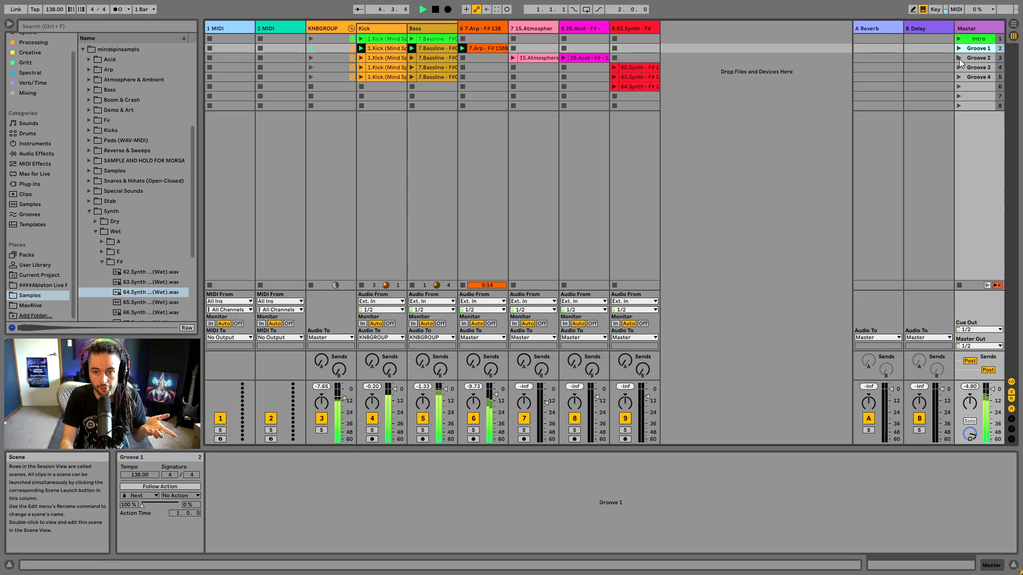
{"action": "left_click", "coordinate": [959, 59]}
{"action": "left_click", "coordinate": [958, 68]}
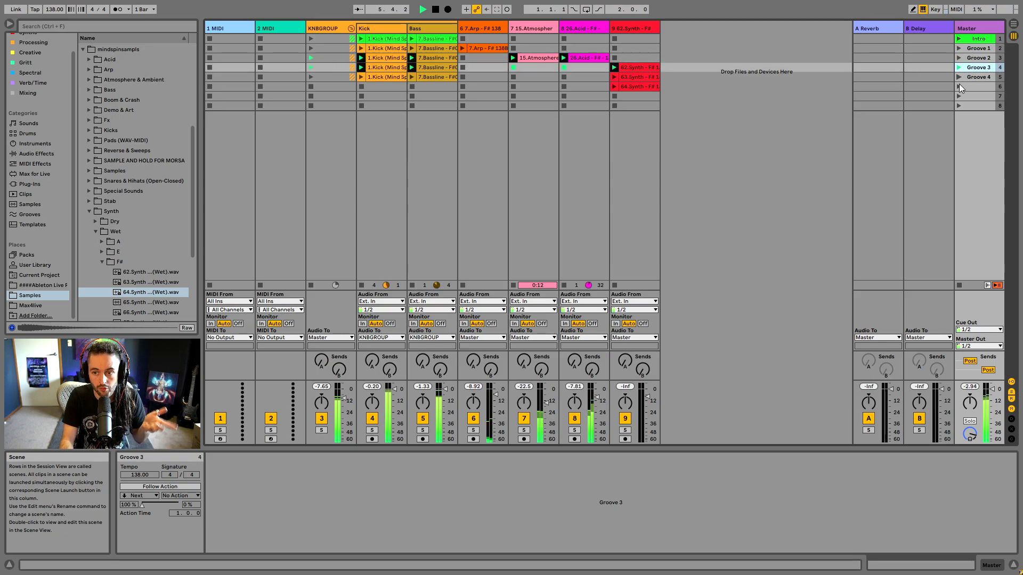
{"action": "left_click", "coordinate": [958, 76]}
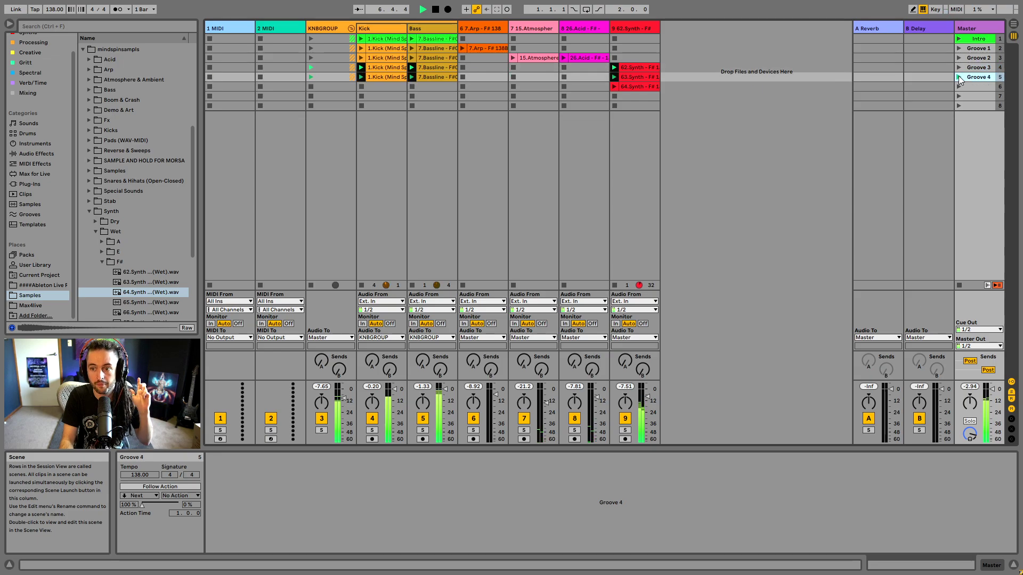
{"action": "left_click", "coordinate": [960, 67]}
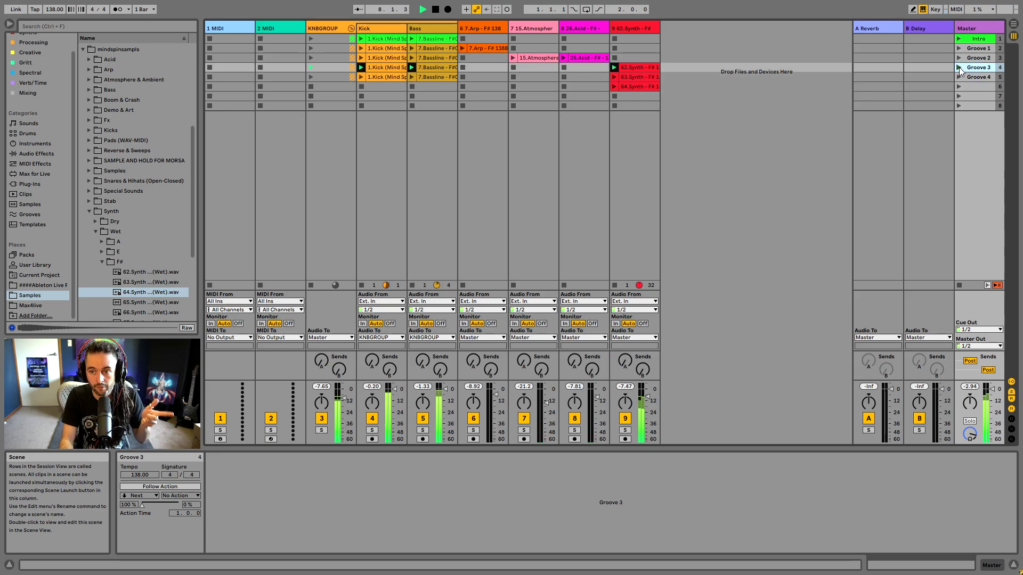
{"action": "left_click", "coordinate": [960, 283]}
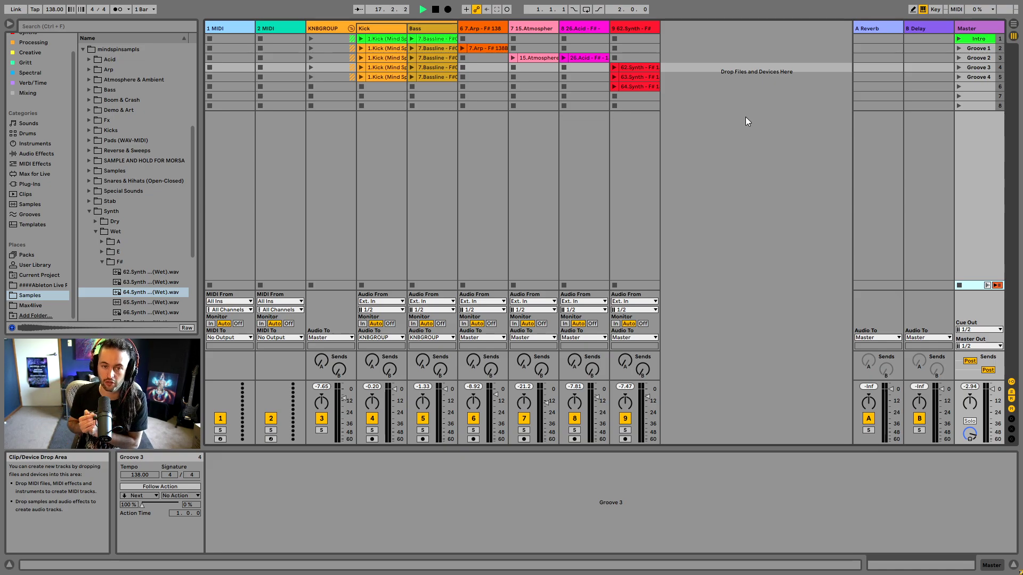
- Launch the Intro scene followed by Groove 1, and stop playback
{"action": "left_click", "coordinate": [957, 41]}
{"action": "left_click", "coordinate": [959, 51]}
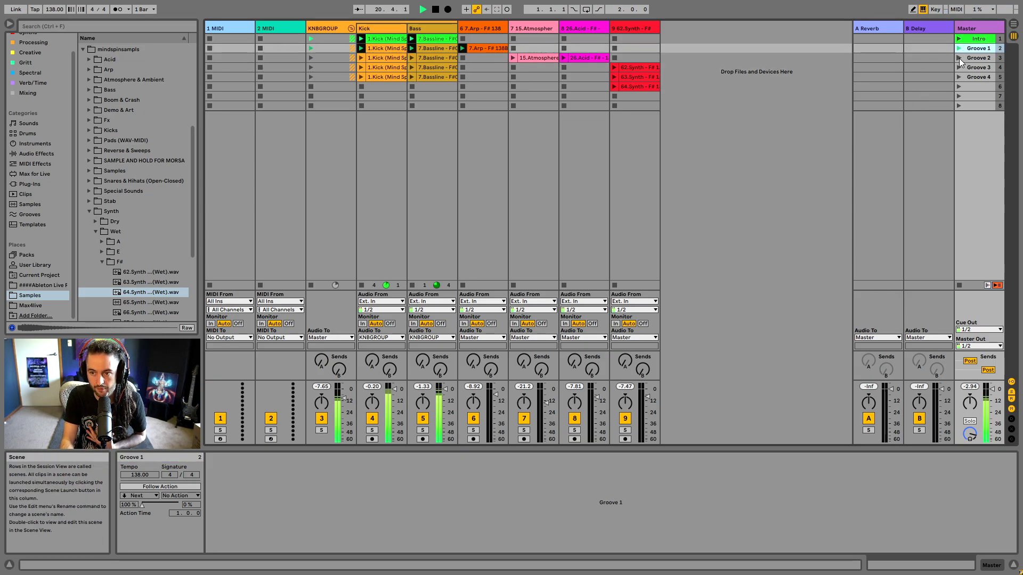
{"action": "left_click", "coordinate": [436, 10]}
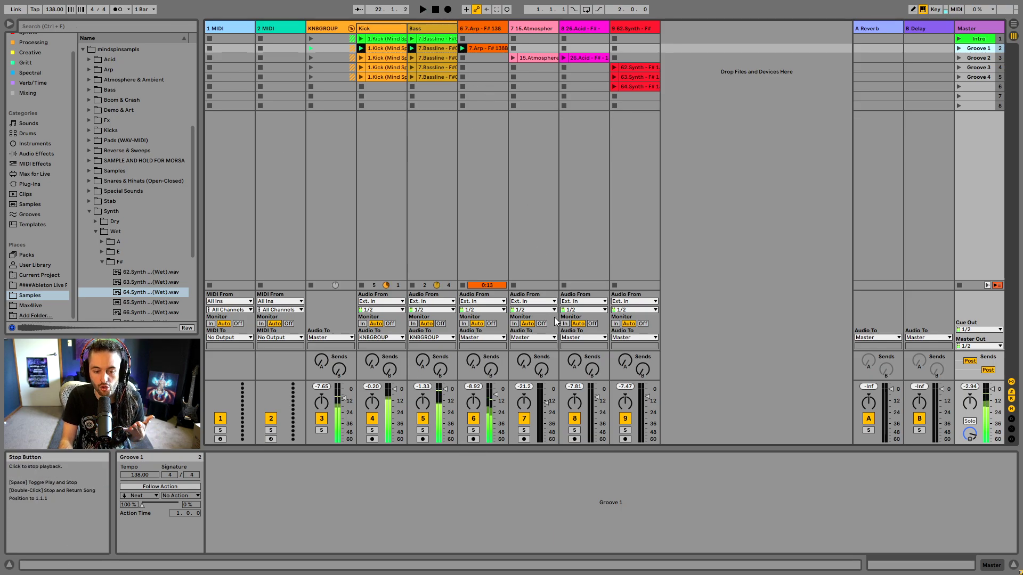
- Set the global launch quantization to 1/32
{"action": "left_click", "coordinate": [145, 10]}
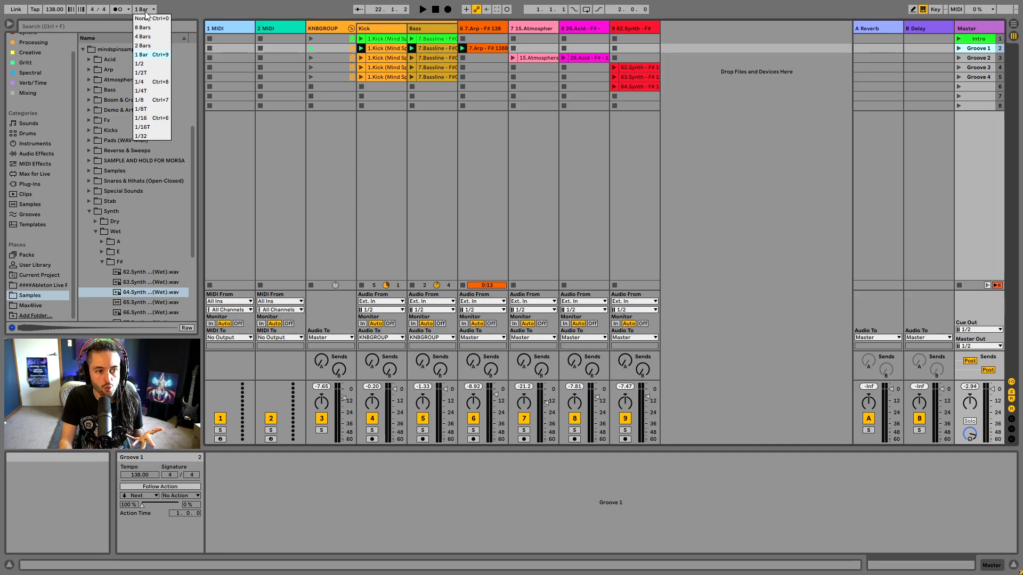
{"action": "left_click", "coordinate": [150, 10]}
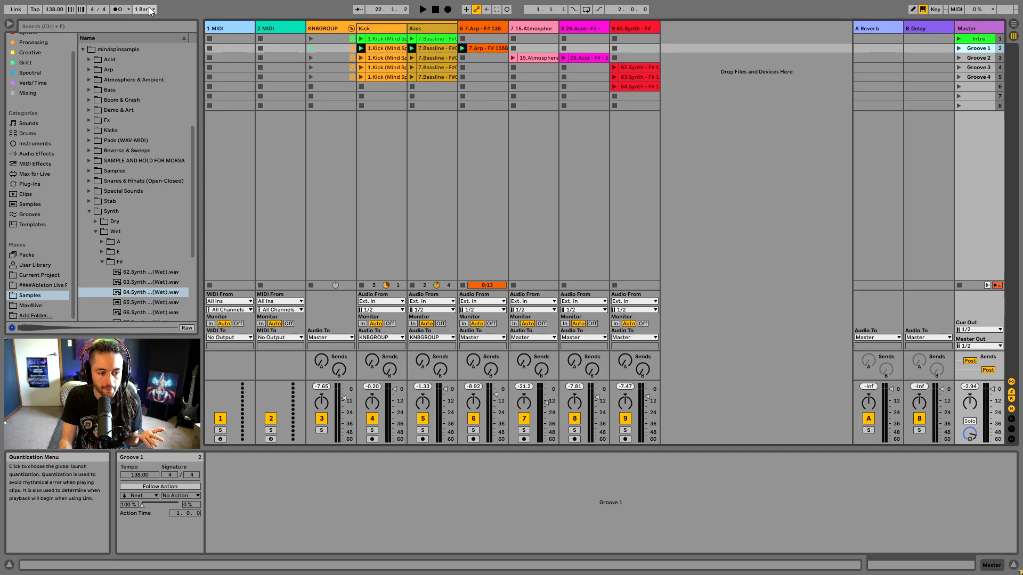
{"action": "left_click", "coordinate": [151, 11]}
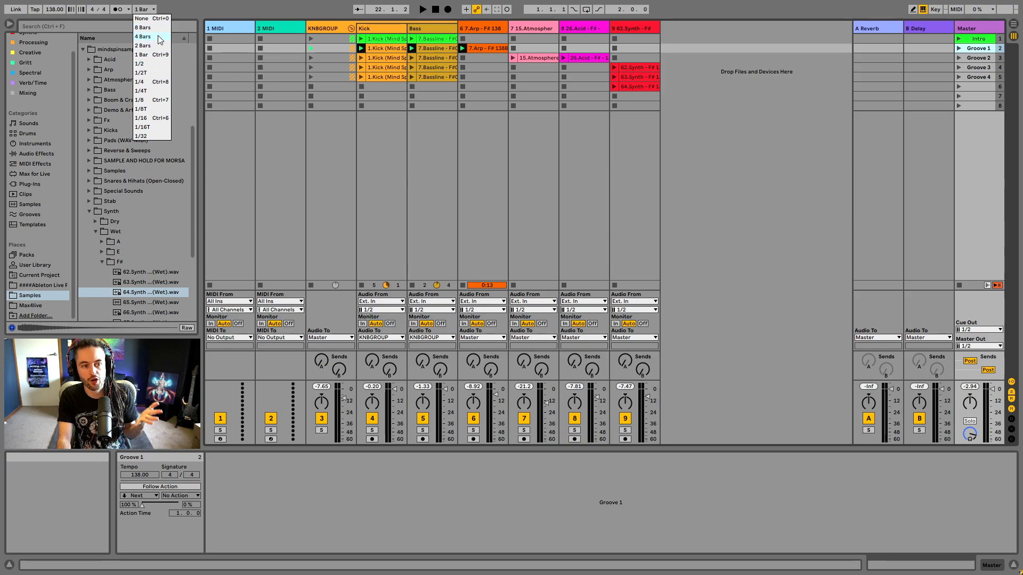
{"action": "left_click", "coordinate": [143, 137]}
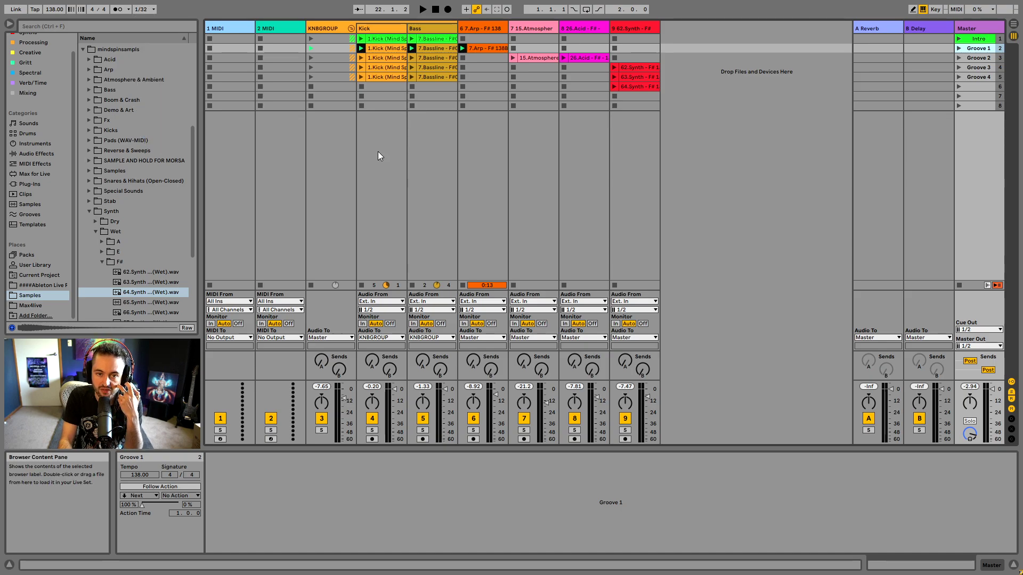
- Launch the Intro scene and switch quickly among the Groove scenes, ending on Groove 3, to hear how promptly they change
{"action": "left_click", "coordinate": [959, 39]}
{"action": "left_click", "coordinate": [958, 57]}
{"action": "left_click", "coordinate": [958, 67]}
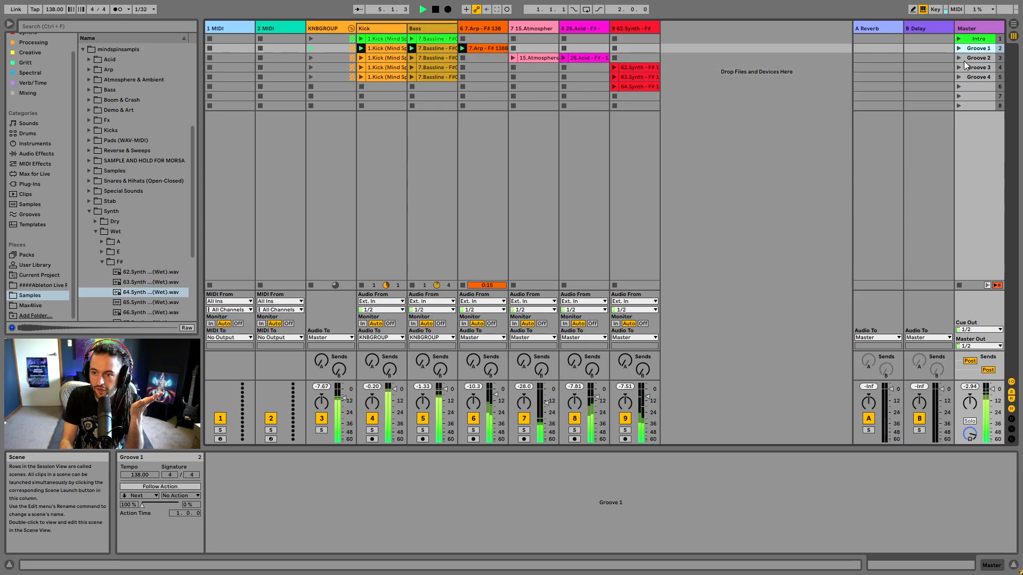
{"action": "left_click", "coordinate": [958, 77]}
{"action": "left_click", "coordinate": [958, 66]}
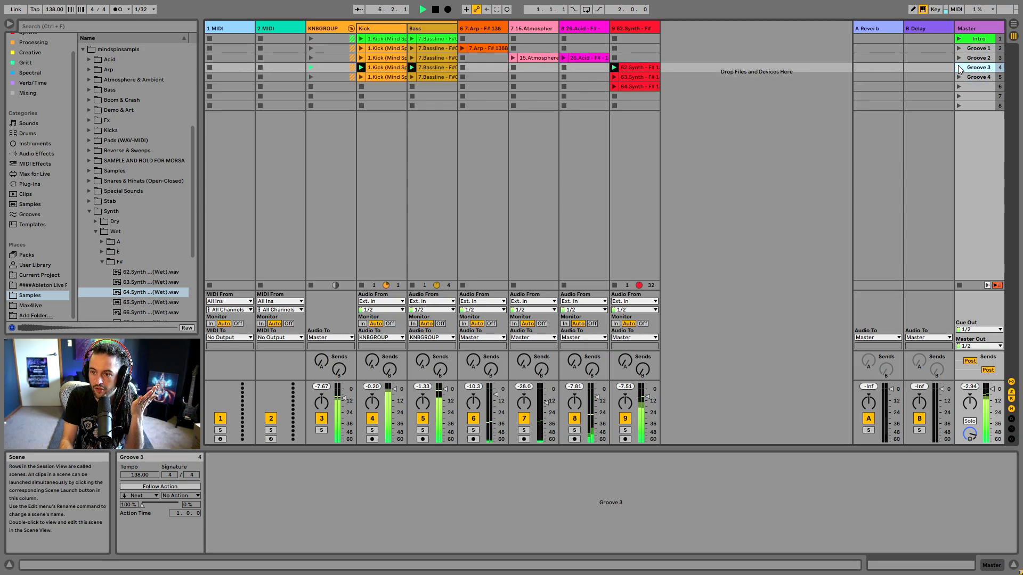
- Launch the Groove 2 scene and stop playback
{"action": "left_click", "coordinate": [958, 56]}
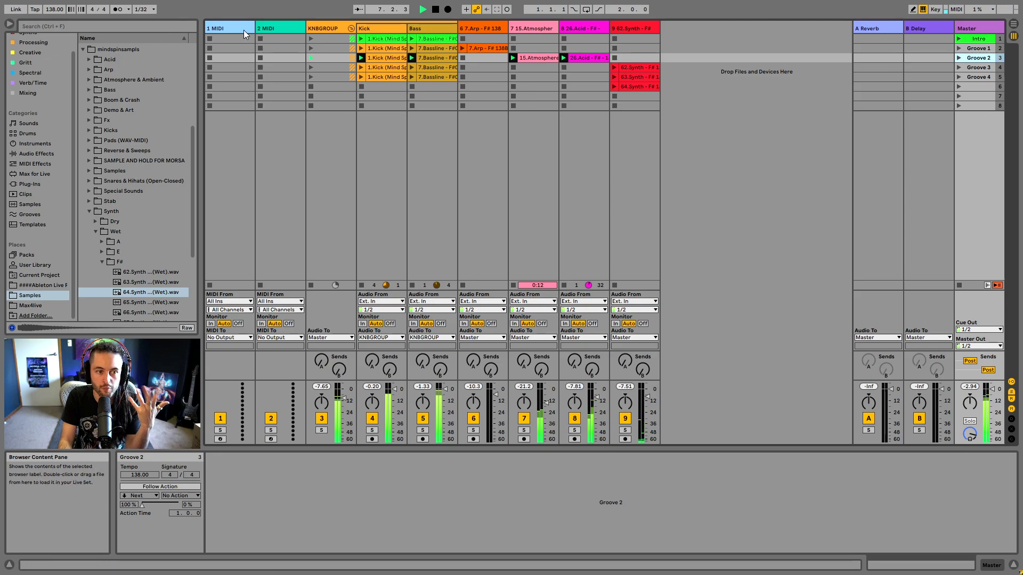
{"action": "left_click", "coordinate": [437, 10]}
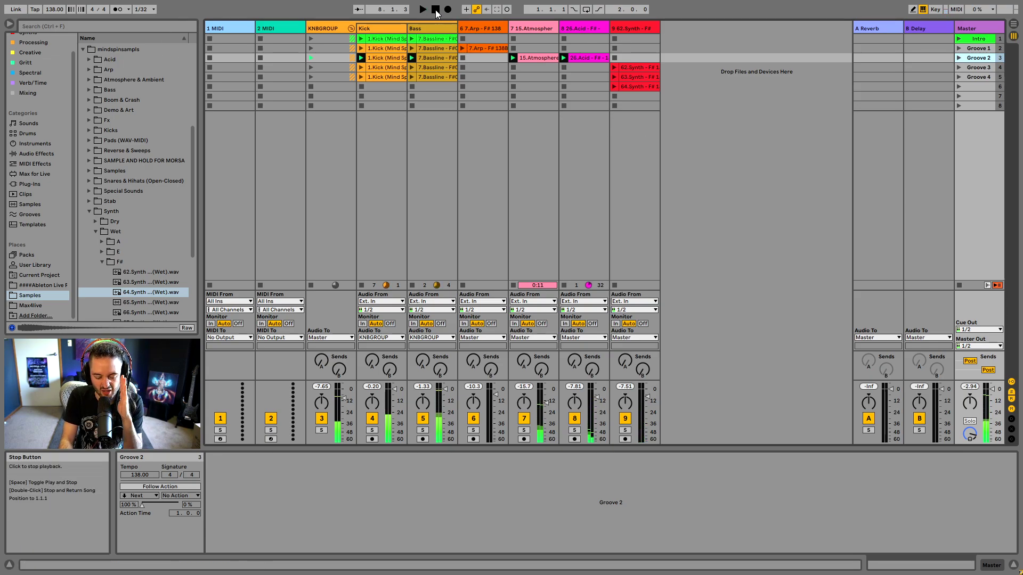
- Set the global launch quantization to 4 Bars
{"action": "left_click", "coordinate": [144, 9]}
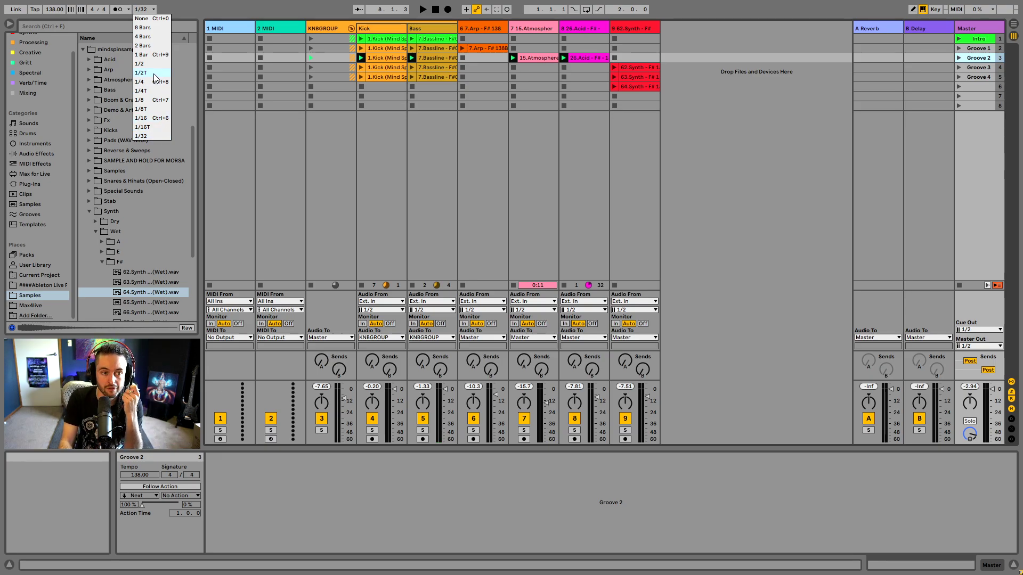
{"action": "left_click", "coordinate": [146, 38]}
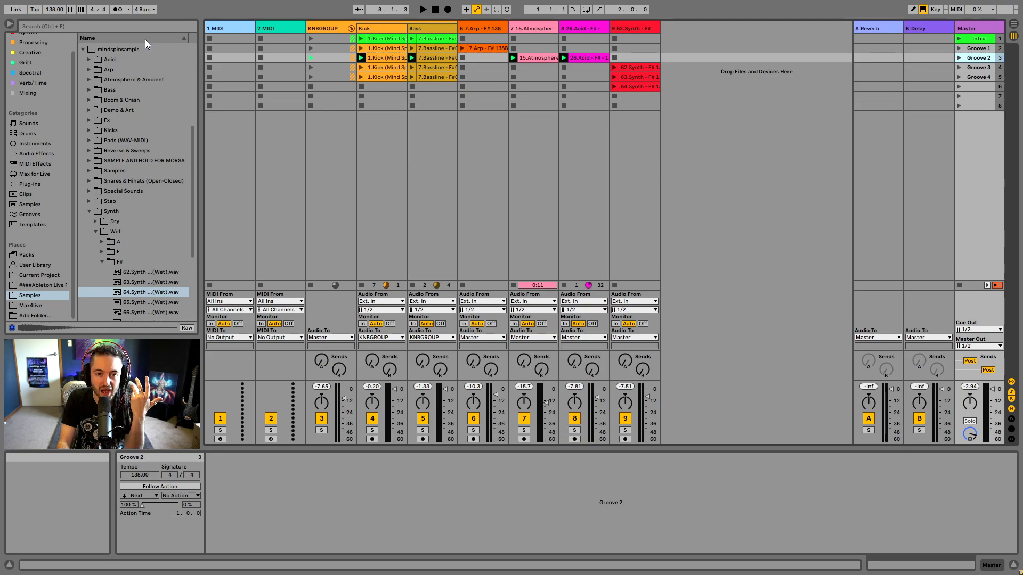
- Launch the Intro, Groove 1, Groove 2 and Groove 3 scenes in turn to hear the 4-bar quantization, and stop playback
{"action": "left_click", "coordinate": [961, 38]}
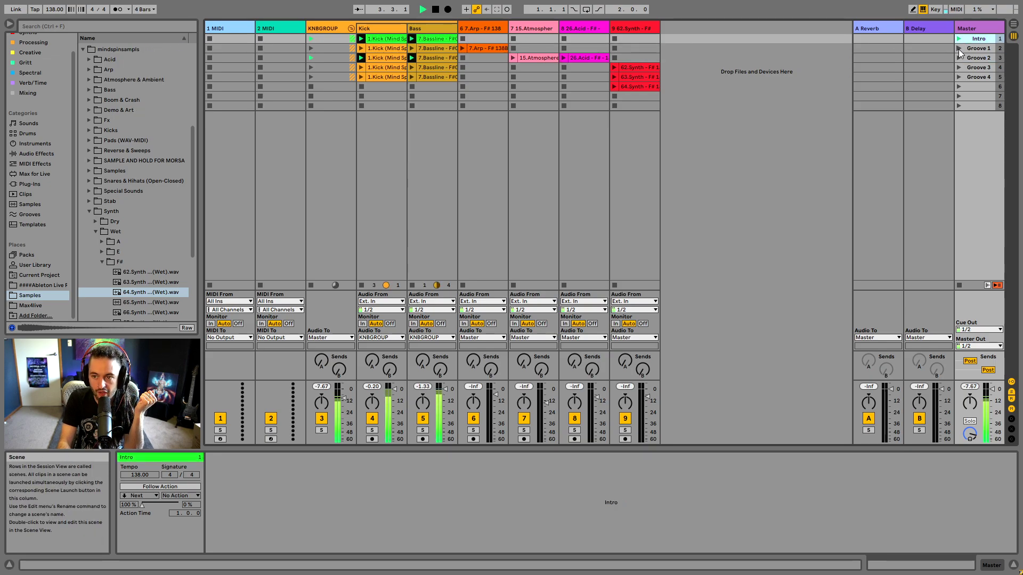
{"action": "left_click", "coordinate": [958, 49]}
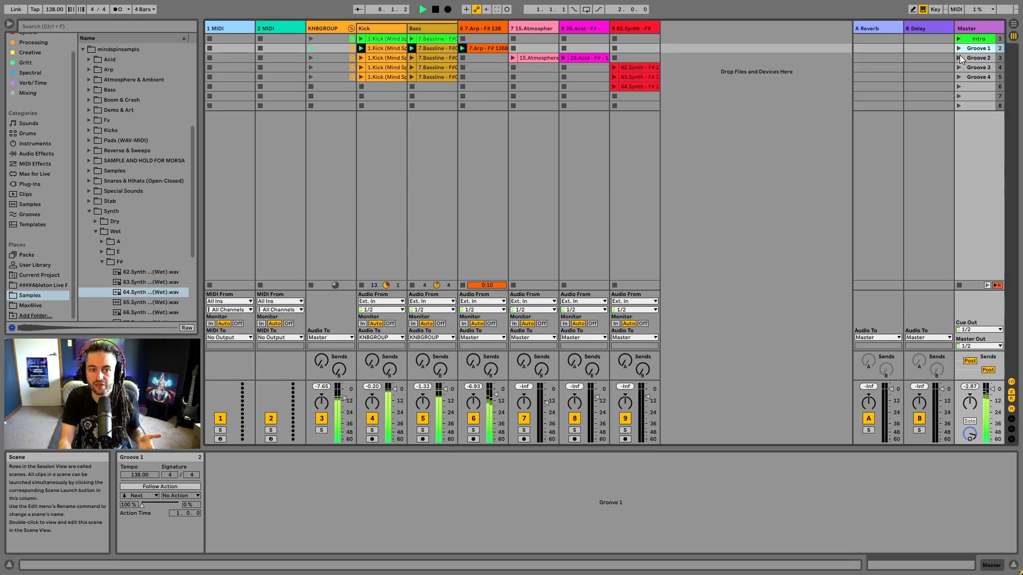
{"action": "left_click", "coordinate": [960, 56]}
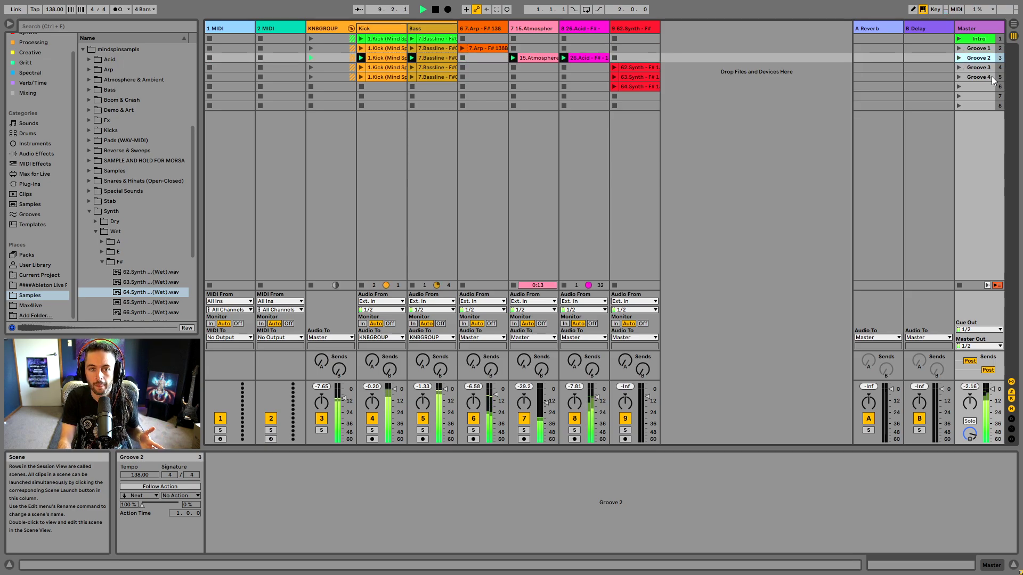
{"action": "left_click", "coordinate": [959, 69]}
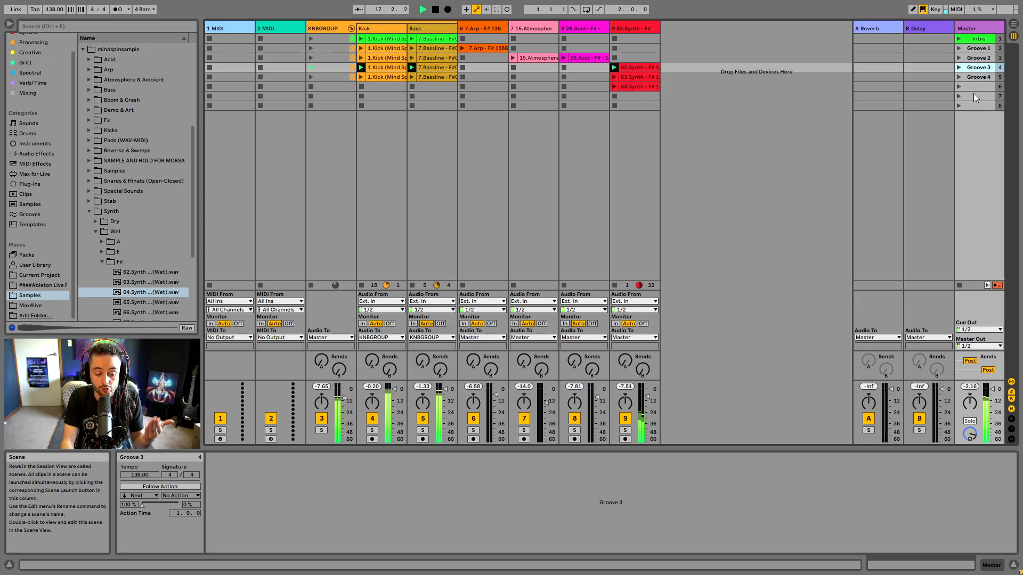
{"action": "left_click", "coordinate": [436, 10]}
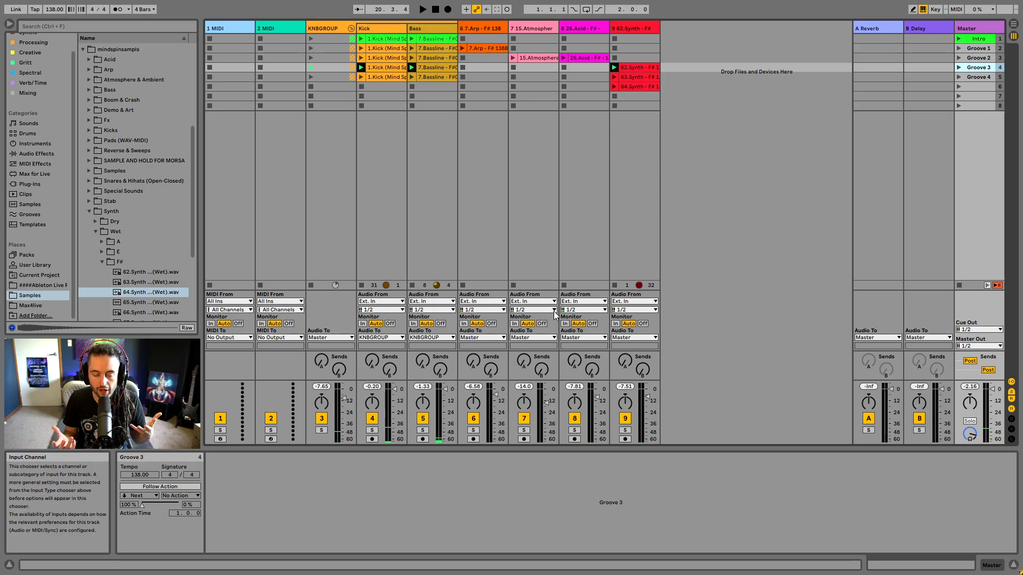
- Restart from the Intro scene and follow it with the Groove 1 and Groove 2 scenes
{"action": "left_click", "coordinate": [959, 39]}
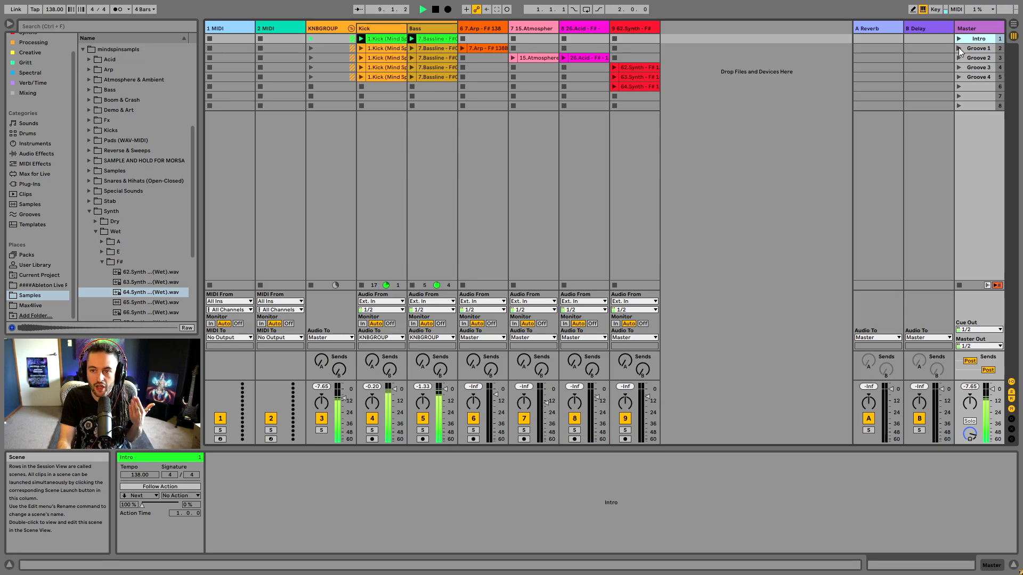
{"action": "left_click", "coordinate": [958, 48]}
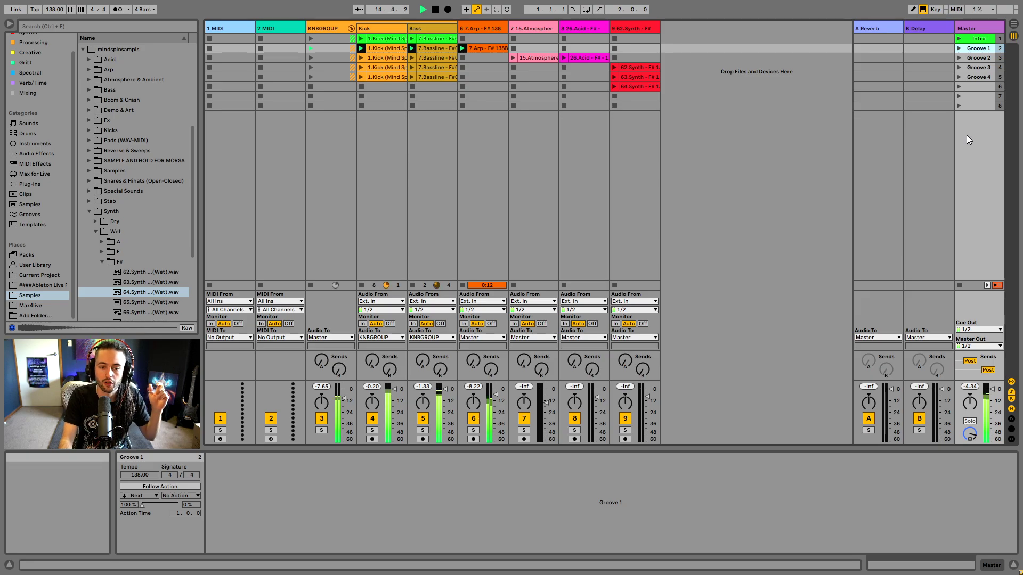
{"action": "left_click", "coordinate": [958, 58]}
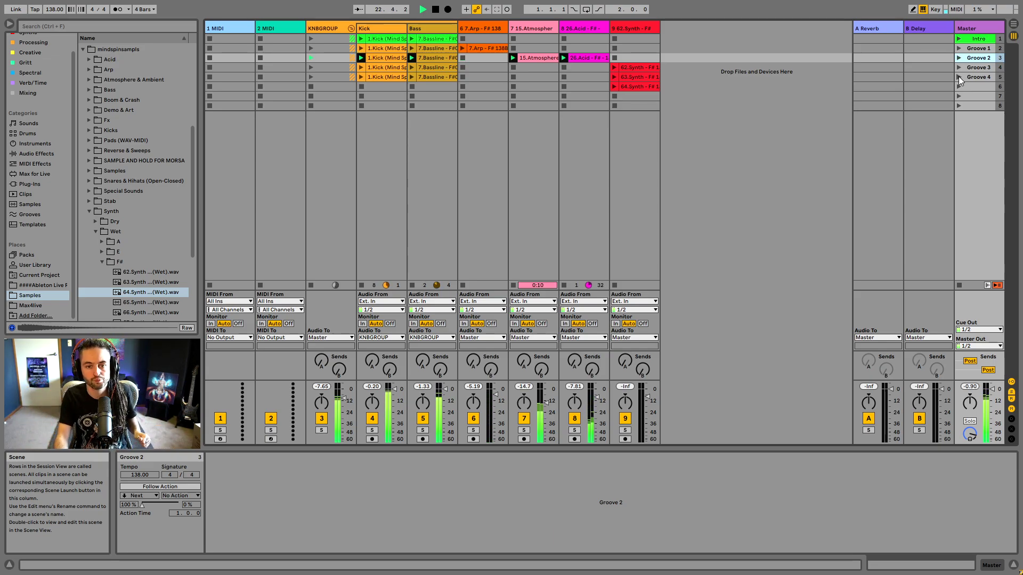
- Launch the 62.Synth, 63.Synth and 64.Synth clips individually in turn, and turn off warping for the 64.Synth clip
{"action": "left_click", "coordinate": [614, 67]}
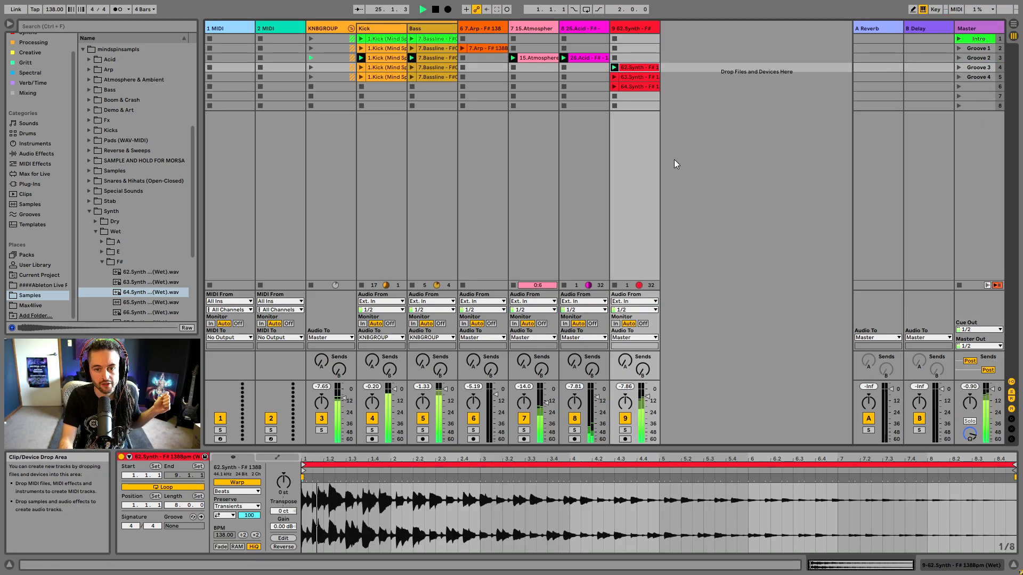
{"action": "left_click", "coordinate": [615, 78]}
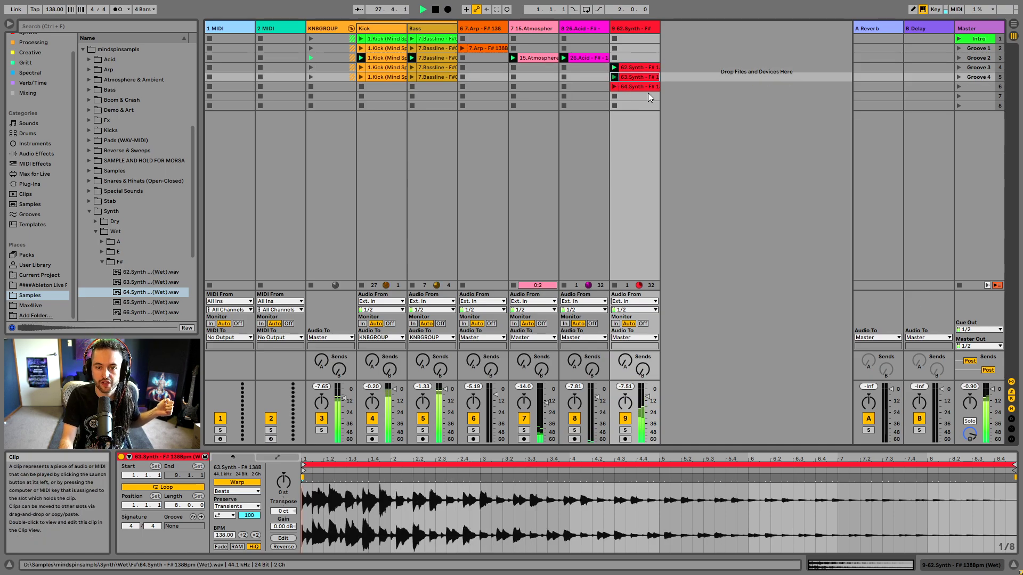
{"action": "left_click", "coordinate": [615, 87]}
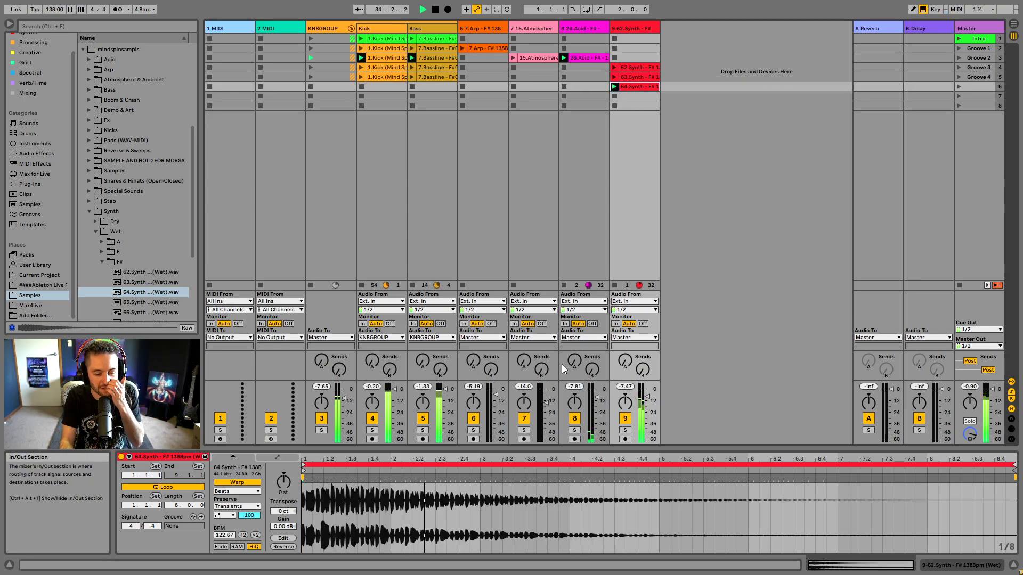
{"action": "left_click", "coordinate": [238, 483]}
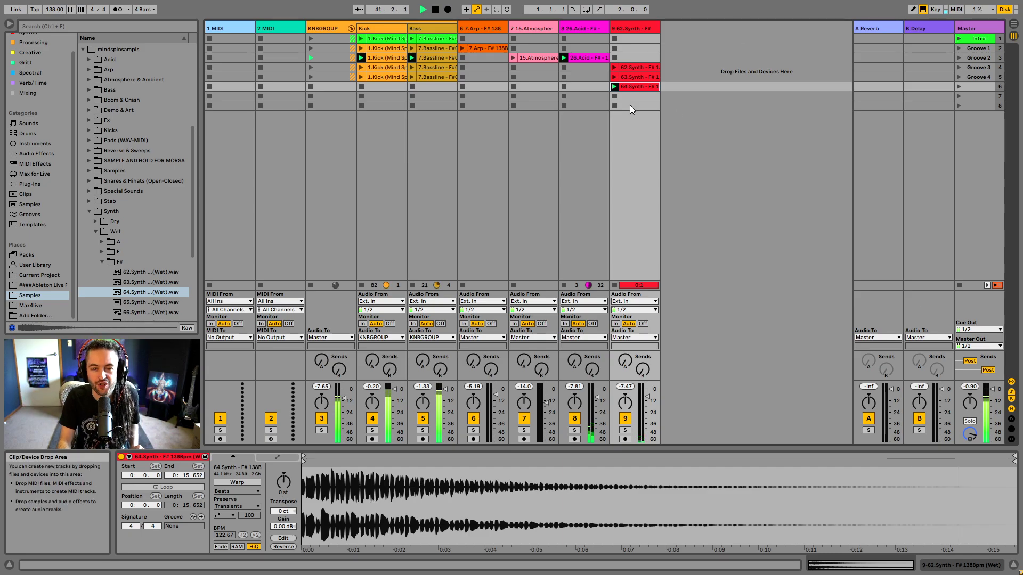
- Launch the 62.Synth clip followed by the 63.Synth clip, and stop playback
{"action": "left_click", "coordinate": [616, 67]}
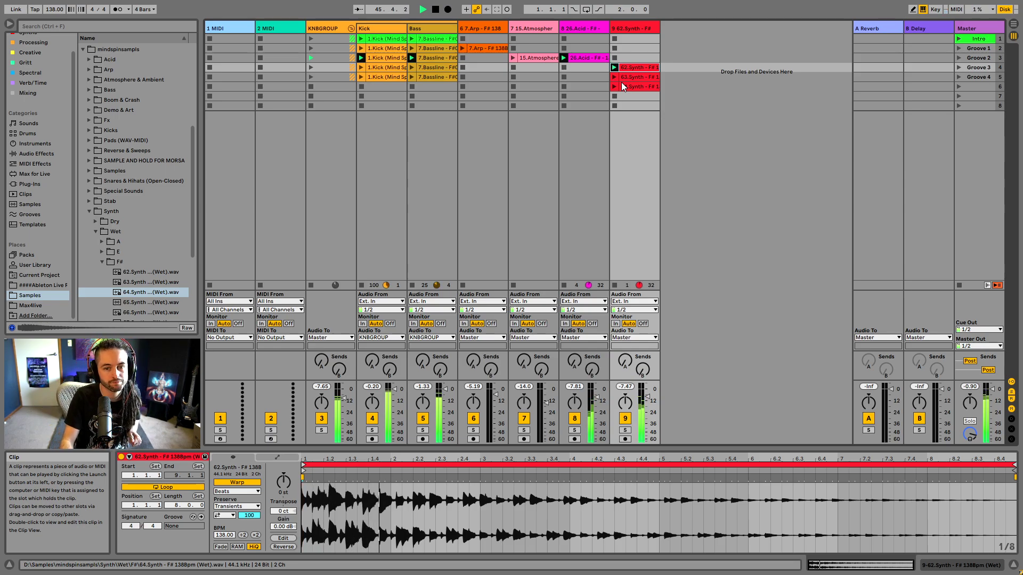
{"action": "left_click", "coordinate": [614, 79]}
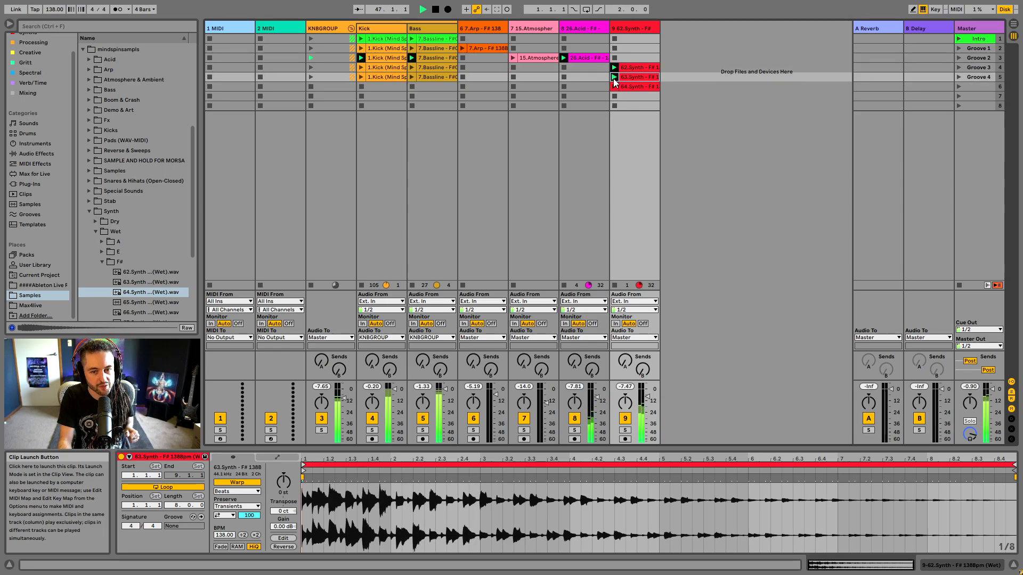
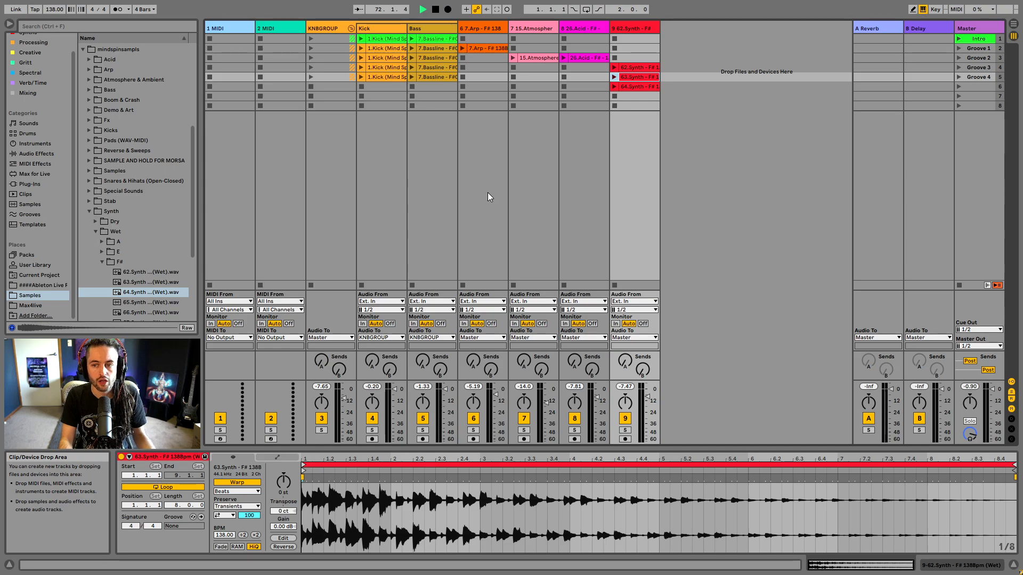
{"action": "left_click", "coordinate": [438, 10]}
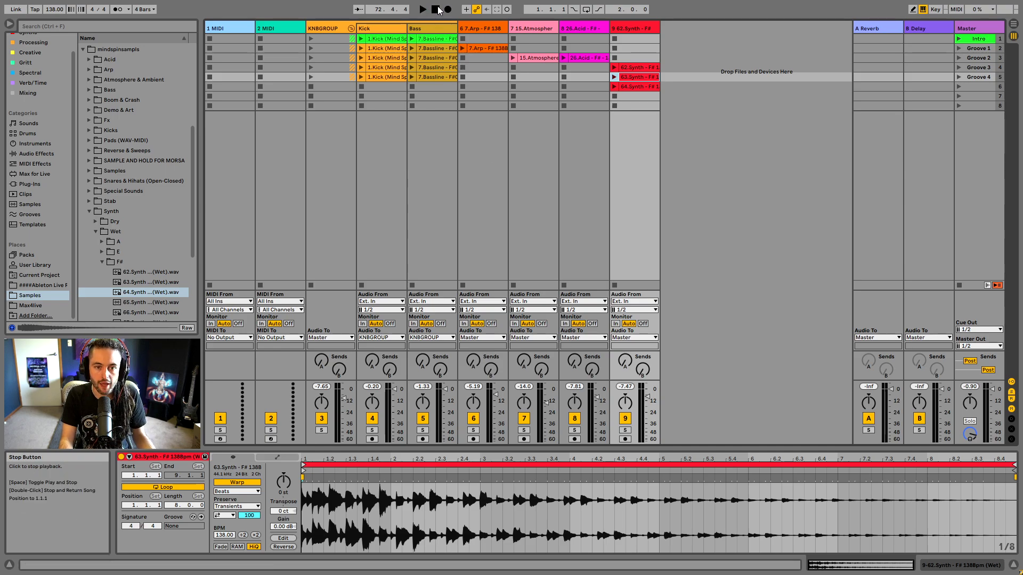
- Look over the track lanes in Arrangement View and return to Session View
{"action": "key", "text": "Tab"}
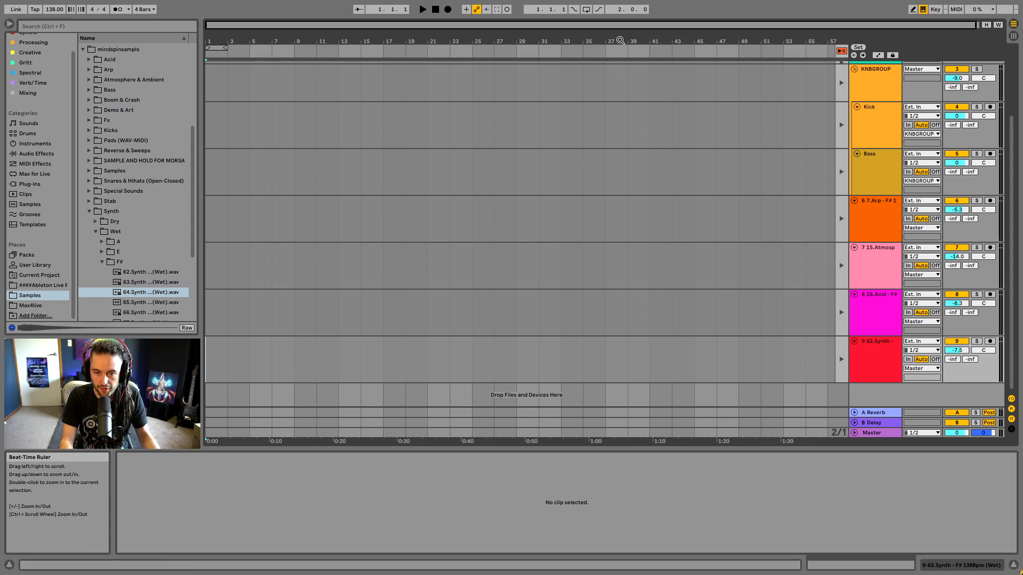
{"action": "scroll", "coordinate": [605, 176], "scroll_direction": "up", "scroll_amount": 3}
{"action": "scroll", "coordinate": [605, 176], "scroll_direction": "down", "scroll_amount": 1}
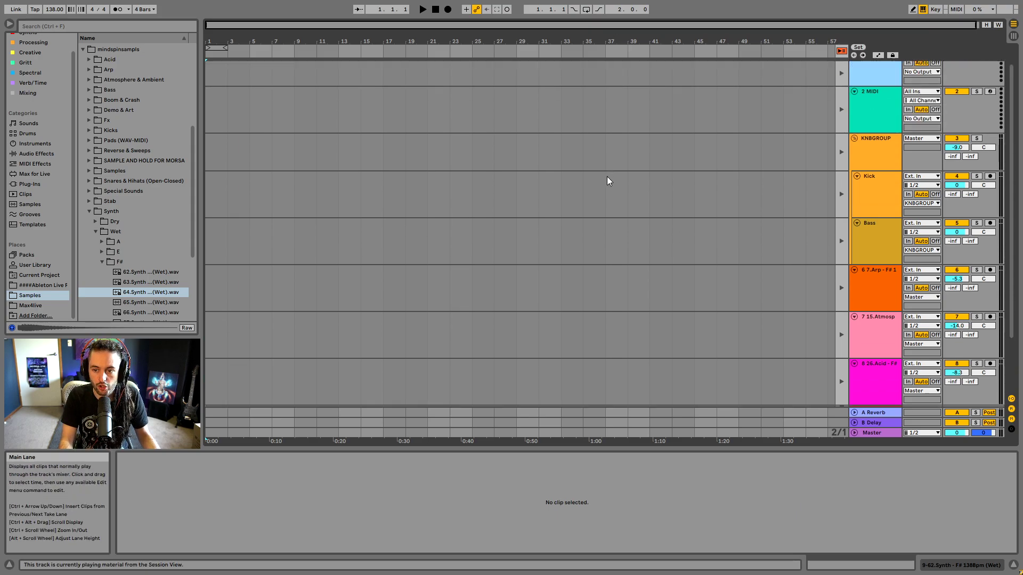
{"action": "key", "text": "Tab"}
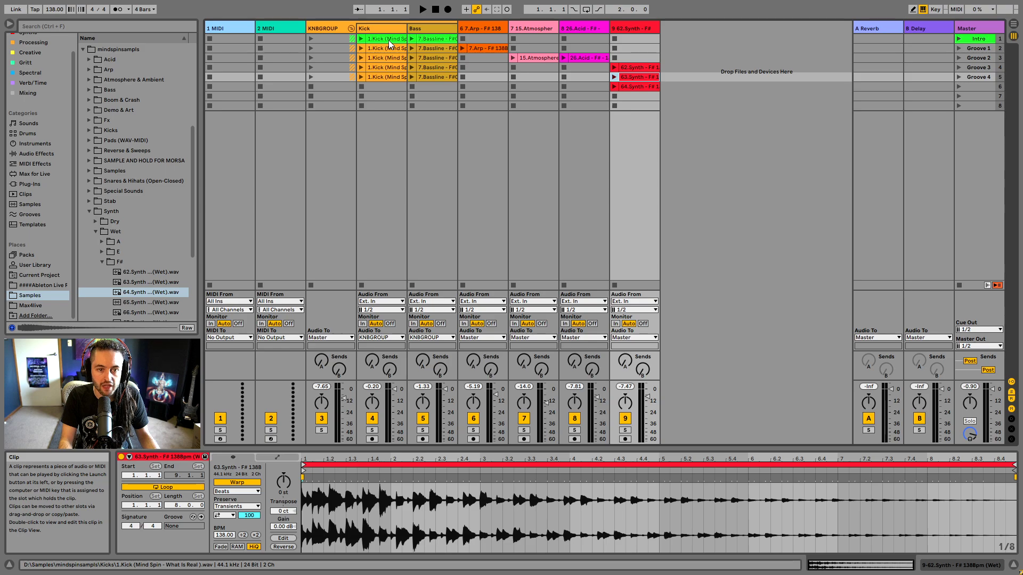
- Copy the Intro scene's green kick clip from Session View onto the Kick track in Arrangement View at bar 21
{"action": "left_click", "coordinate": [383, 38]}
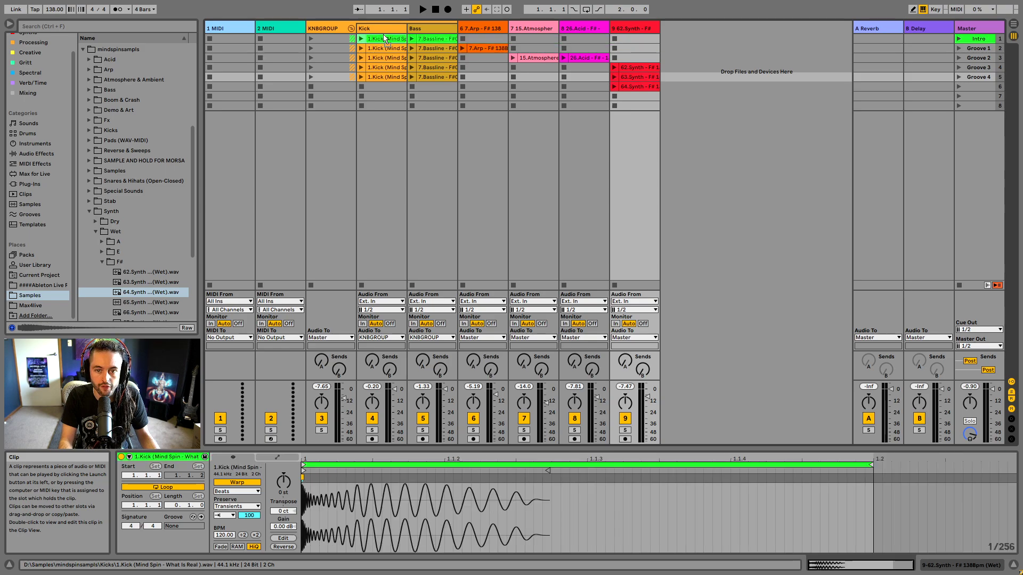
{"action": "left_click", "coordinate": [584, 77]}
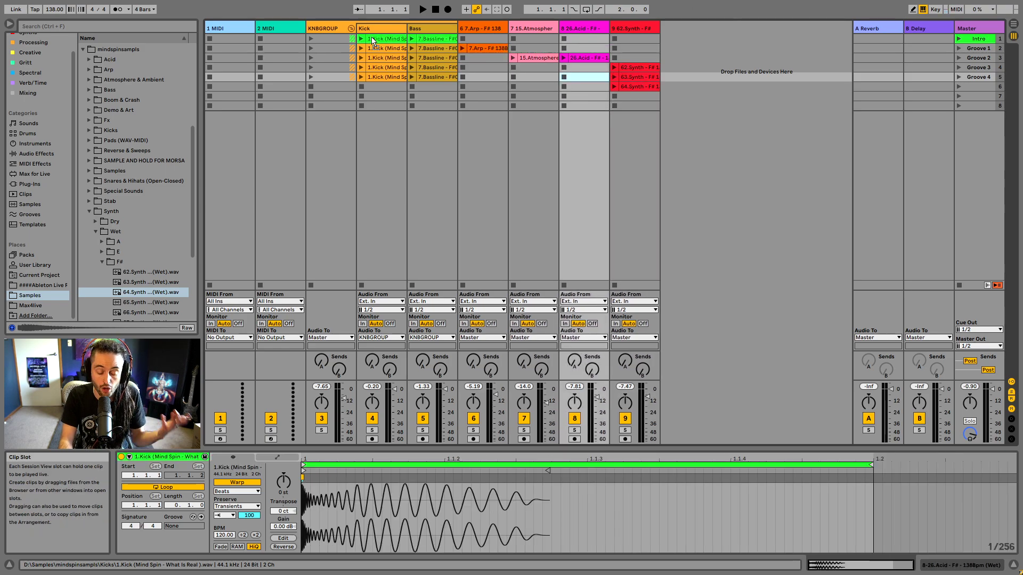
{"action": "key", "text": "Tab"}
{"action": "left_click_drag", "start_coordinate": [372, 40], "coordinate": [429, 196]}
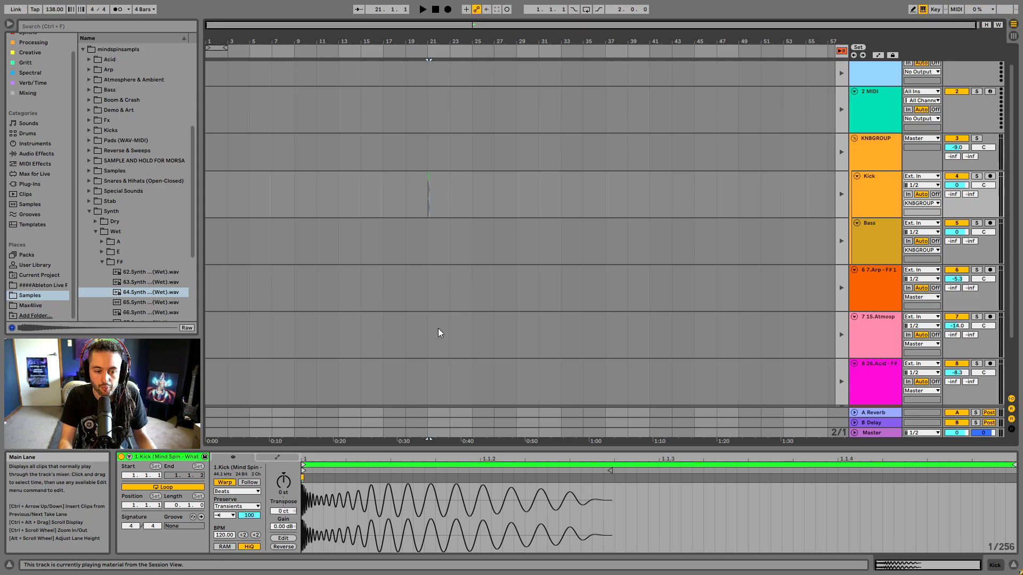
- Copy the Groove 1 scene's bassline clip onto the Bass track in the arrangement at bar 21, under the kick clip
{"action": "key", "text": "Tab"}
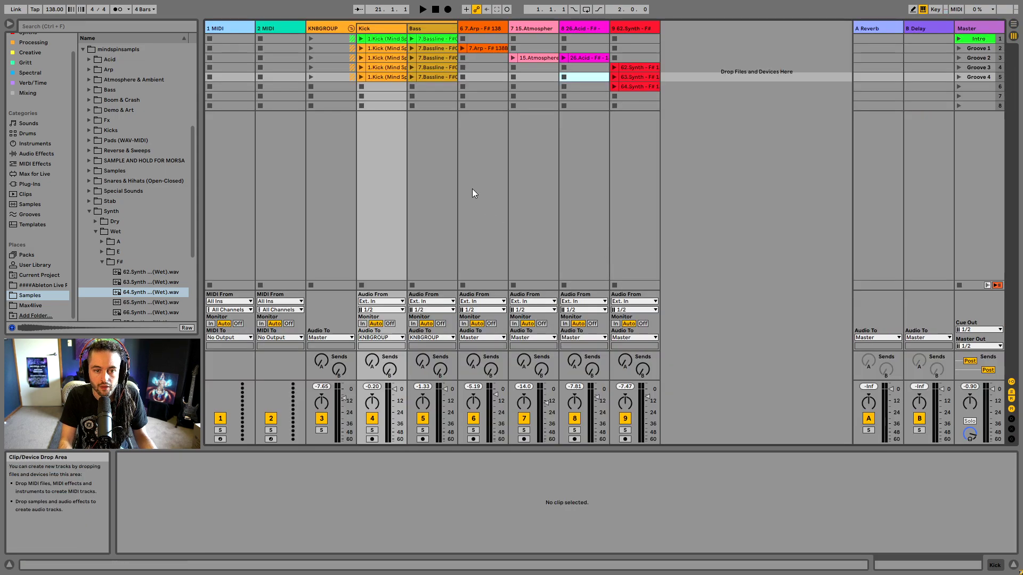
{"action": "left_click", "coordinate": [387, 46]}
{"action": "left_click_drag", "start_coordinate": [433, 46], "coordinate": [433, 245]}
{"action": "key", "text": "Tab"}
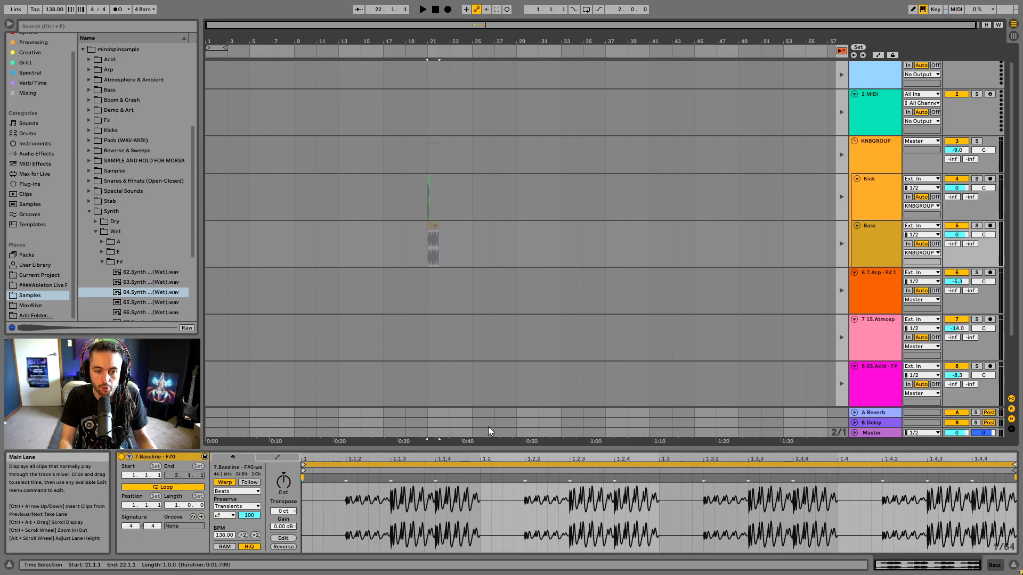
- Copy the 7.Arp and 15.Atmosphere clips from Session View onto their own tracks in the arrangement at bar 21
{"action": "key", "text": "Tab"}
{"action": "left_click_drag", "start_coordinate": [478, 49], "coordinate": [434, 299]}
{"action": "key", "text": "Tab"}
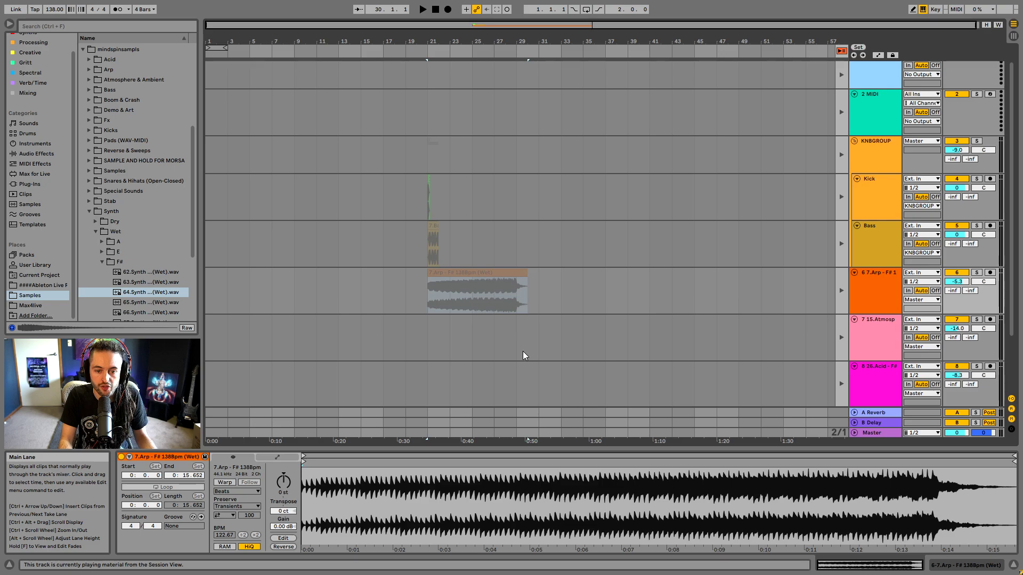
{"action": "key", "text": "Tab"}
{"action": "left_click_drag", "start_coordinate": [537, 58], "coordinate": [428, 338]}
{"action": "key", "text": "Tab"}
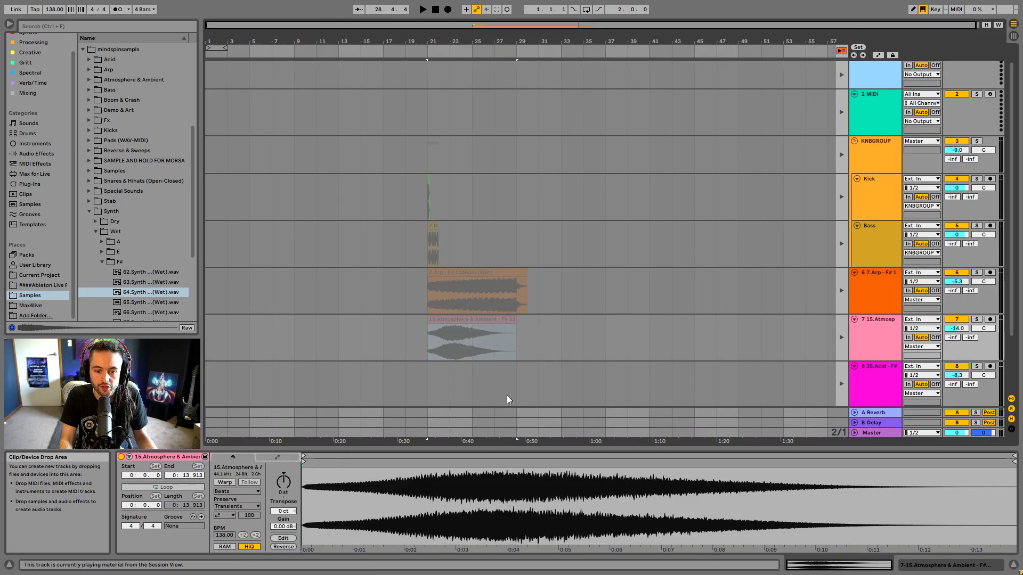
- Copy the 26.Acid clip from Session View onto its track in the arrangement at bar 21
{"action": "scroll", "coordinate": [512, 383], "scroll_direction": "down", "scroll_amount": 1}
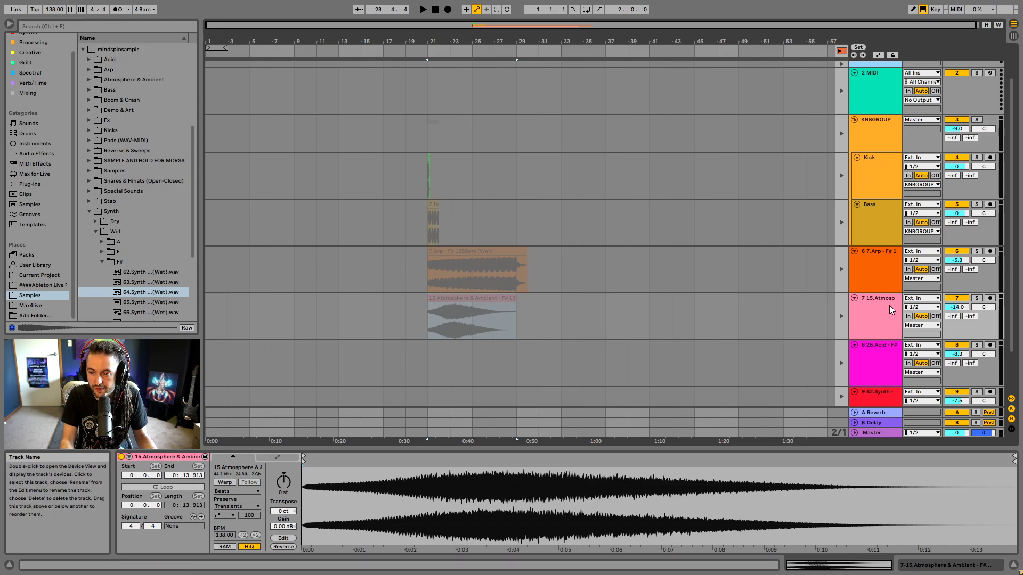
{"action": "scroll", "coordinate": [889, 308], "scroll_direction": "down", "scroll_amount": 1}
{"action": "scroll", "coordinate": [484, 240], "scroll_direction": "down", "scroll_amount": 1}
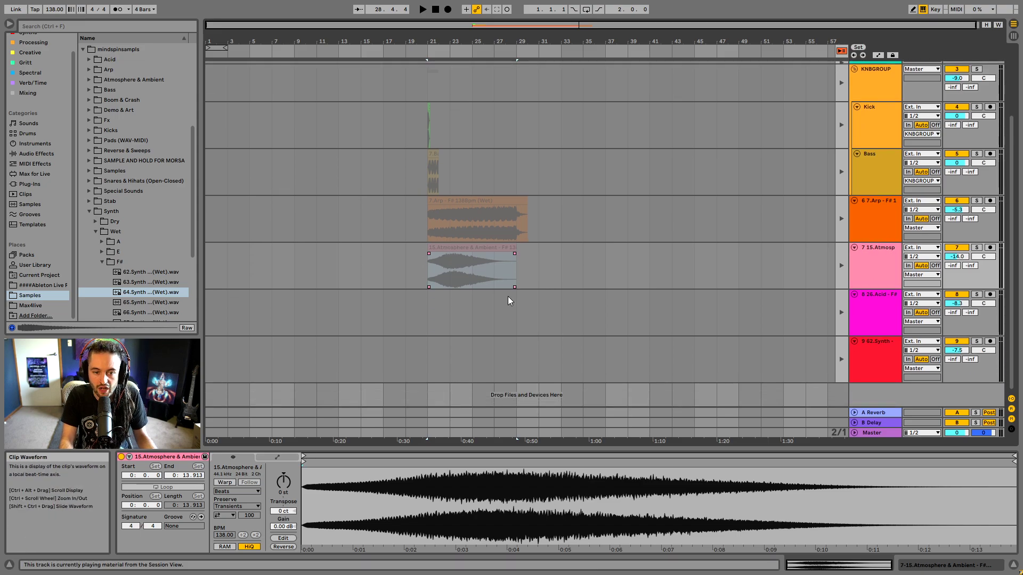
{"action": "key", "text": "Tab"}
{"action": "left_click_drag", "start_coordinate": [587, 57], "coordinate": [434, 315]}
{"action": "key", "text": "Tab"}
- Copy the 62.Synth, 63.Synth and 64.Synth clips end to end onto the red synth track in the arrangement, at bars 21, 29 and 37
{"action": "key", "text": "Tab"}
{"action": "left_click_drag", "start_coordinate": [632, 68], "coordinate": [434, 363]}
{"action": "key", "text": "Tab"}
{"action": "key", "text": "Tab"}
{"action": "left_click_drag", "start_coordinate": [642, 80], "coordinate": [510, 375]}
{"action": "key", "text": "Tab"}
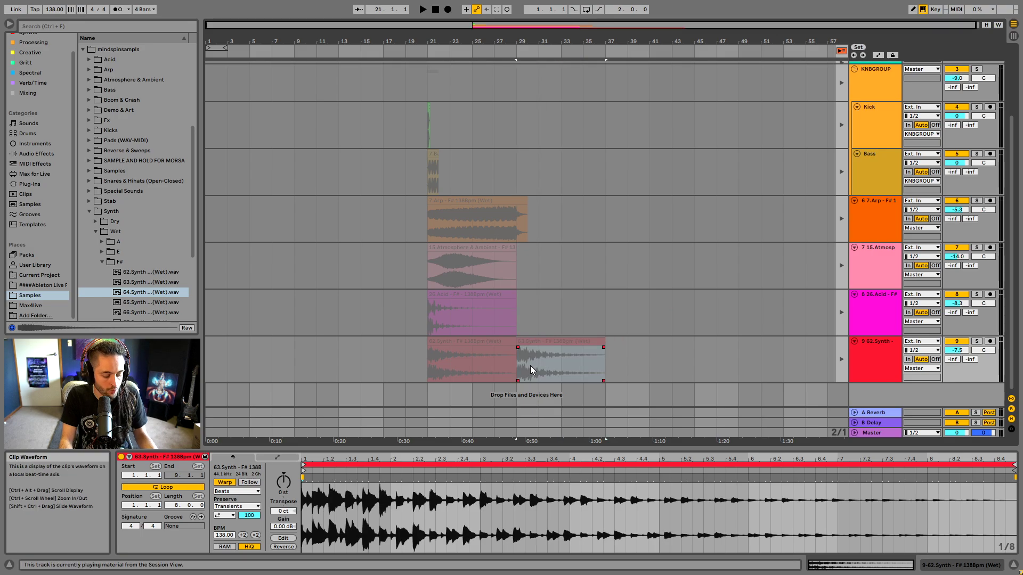
{"action": "key", "text": "Tab"}
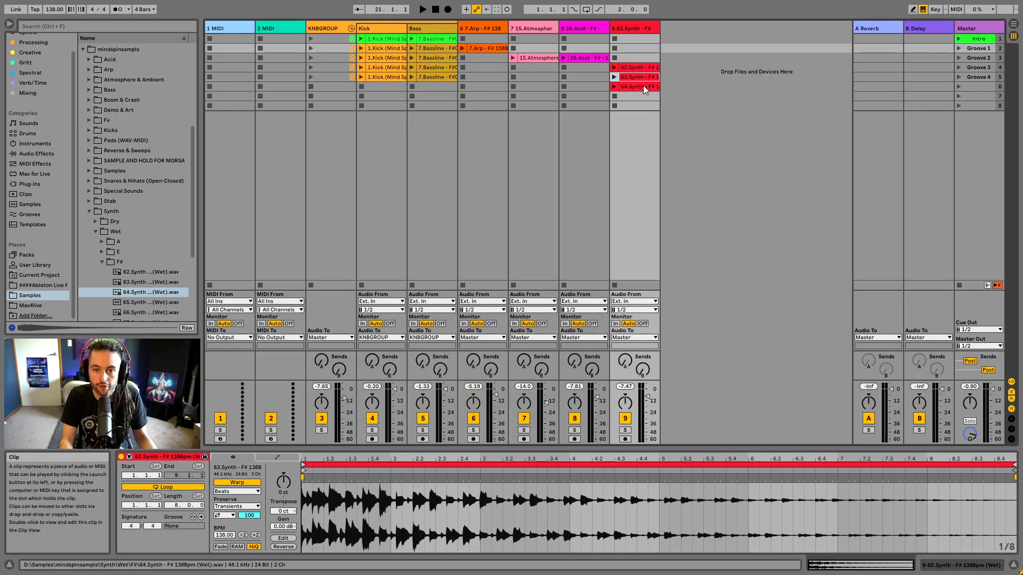
{"action": "left_click_drag", "start_coordinate": [644, 85], "coordinate": [601, 373]}
{"action": "key", "text": "Tab"}
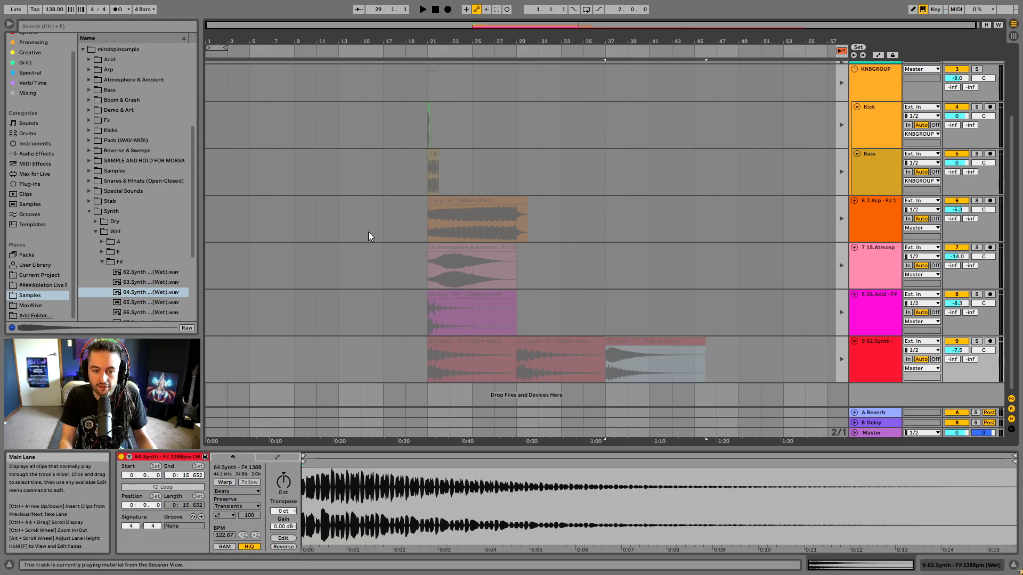
- Place the insert marker at bar 21 on the 15.Atmosphere track and return all tracks to arrangement playback
{"action": "left_click", "coordinate": [429, 267]}
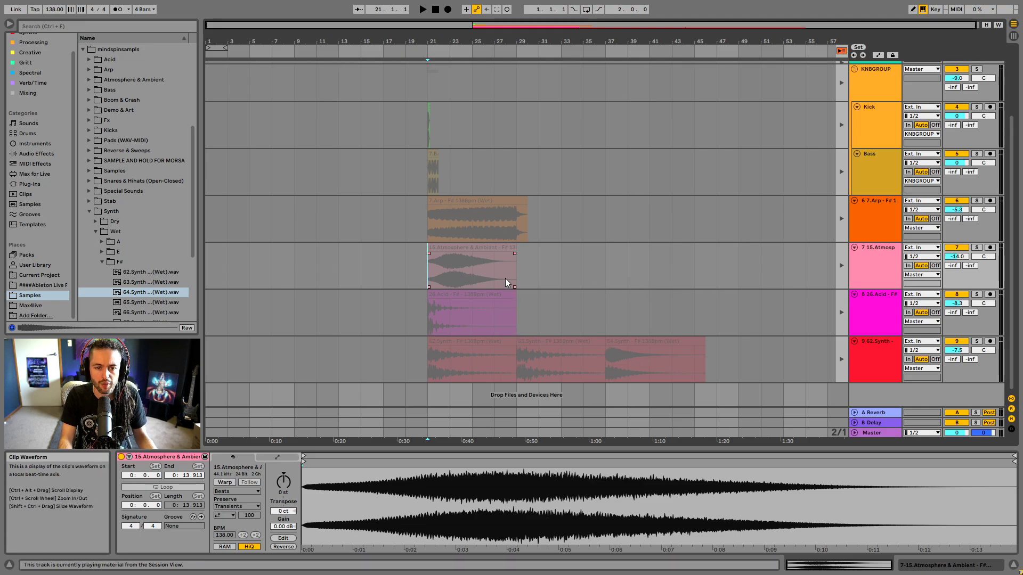
{"action": "key", "text": "Tab"}
{"action": "key", "text": "Tab"}
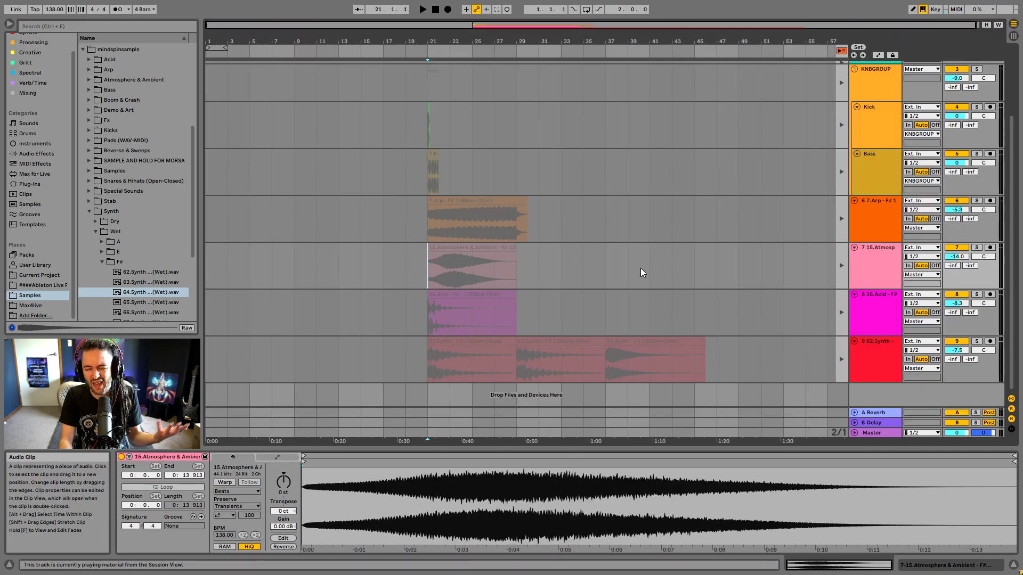
{"action": "left_click", "coordinate": [842, 51]}
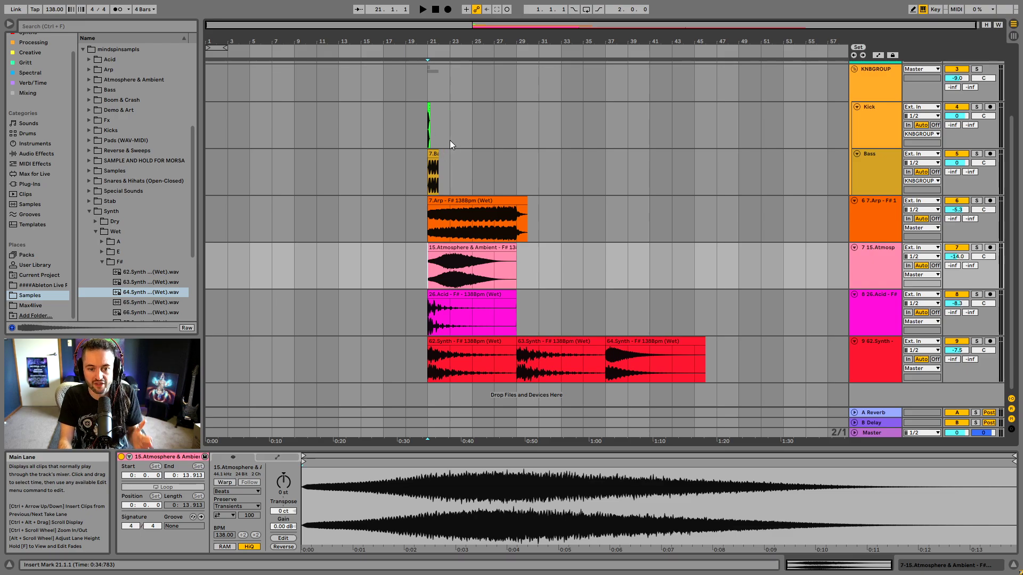
- Play the arrangement from bar 21 to hear the copied clips together, and stop playback
{"action": "left_click", "coordinate": [430, 116]}
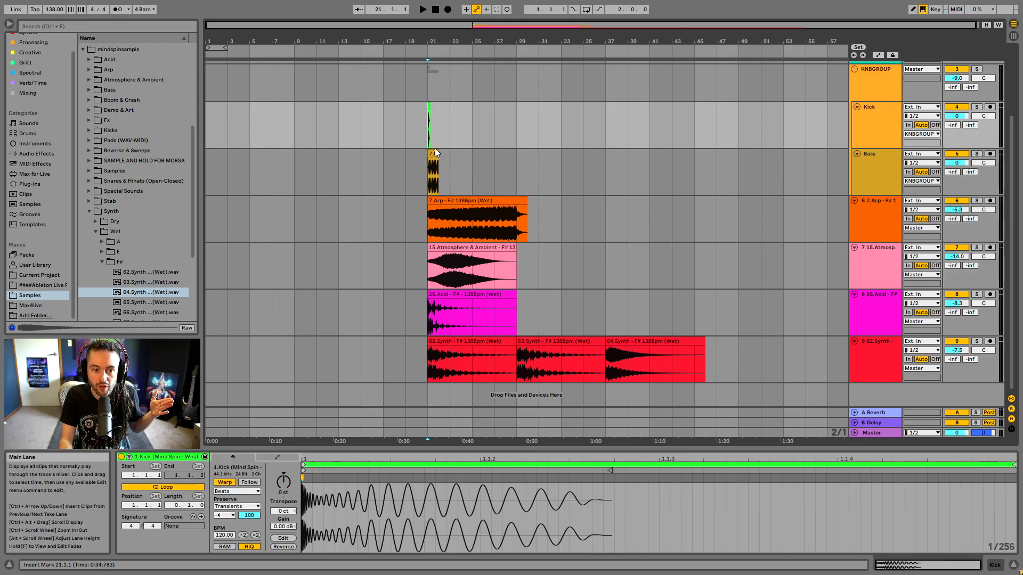
{"action": "key", "text": "space"}
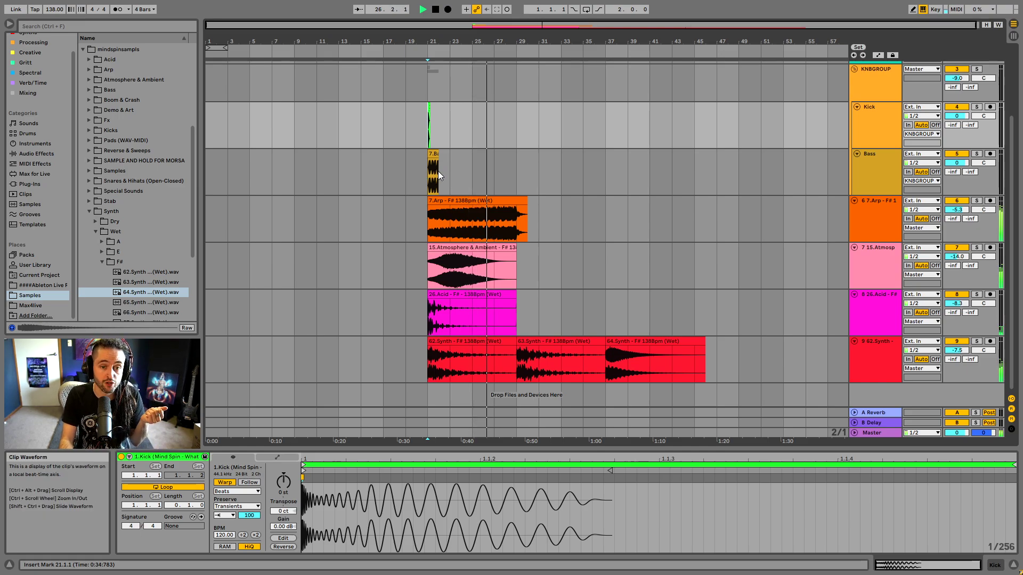
{"action": "key", "text": "space"}
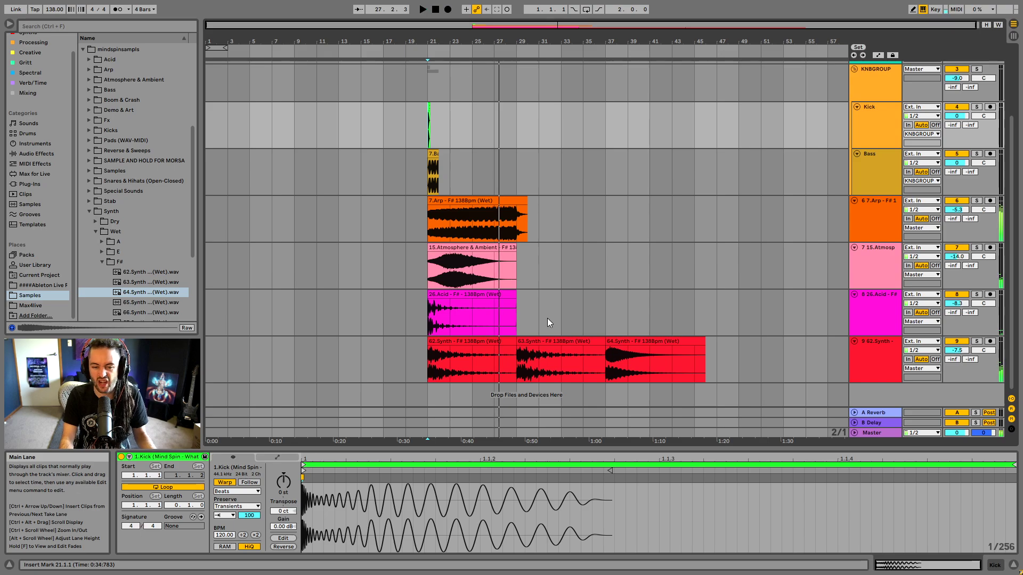
- Extend the looped kick clip and the looped bassline clip in the arrangement so both run from bar 21 to bar 45
{"action": "mouse_move", "coordinate": [515, 43]}
{"action": "left_mouse_down"}
{"action": "mouse_move", "coordinate": [515, 59]}
{"action": "mouse_move", "coordinate": [516, 48]}
{"action": "left_mouse_up"}
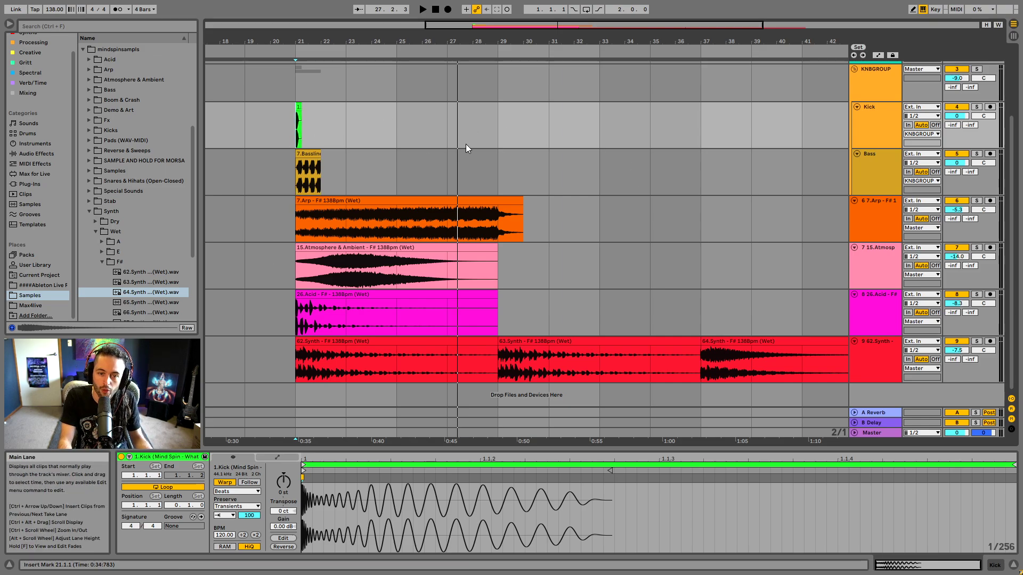
{"action": "right_click", "coordinate": [331, 123]}
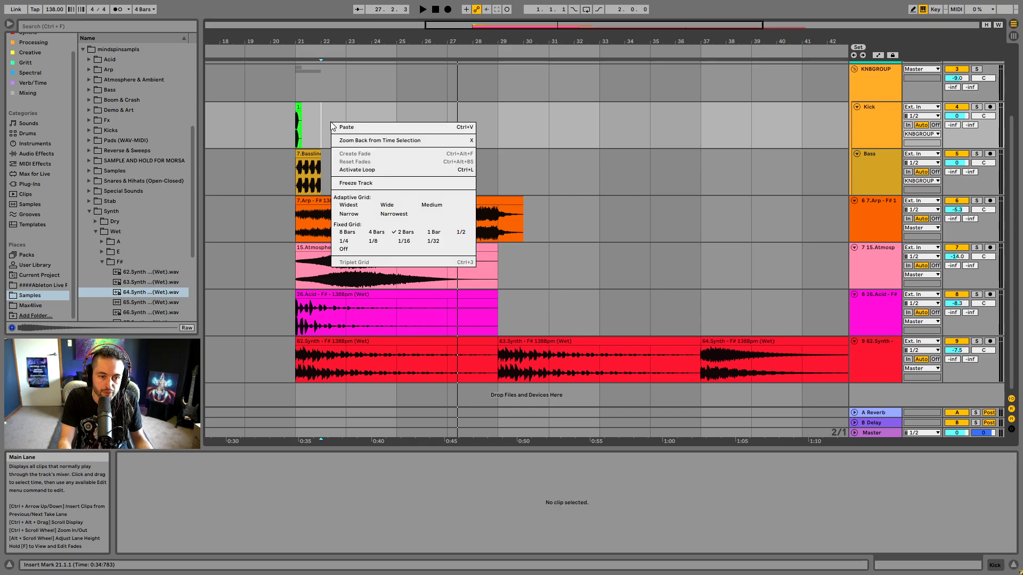
{"action": "key", "text": "Escape"}
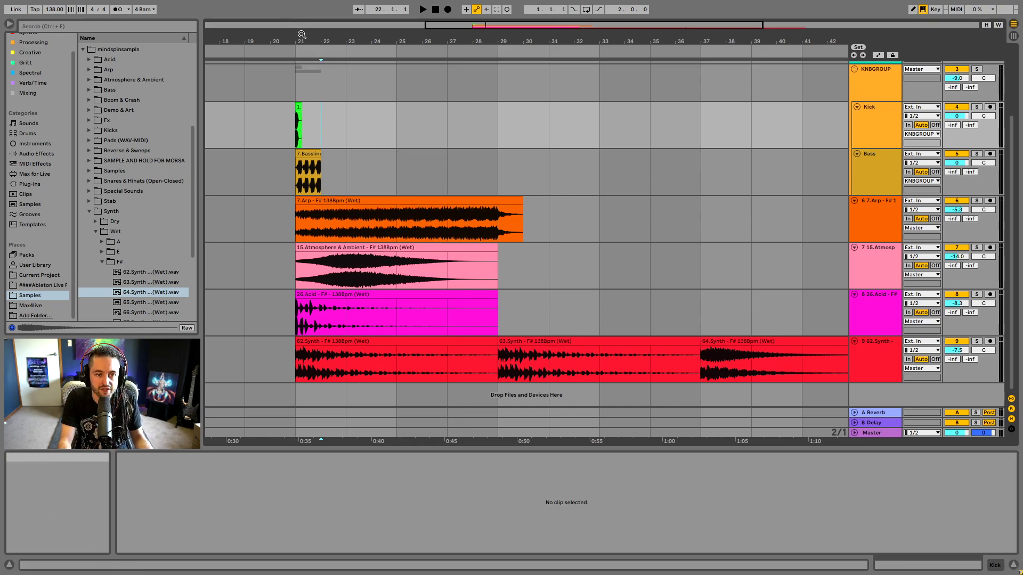
{"action": "left_click", "coordinate": [298, 107]}
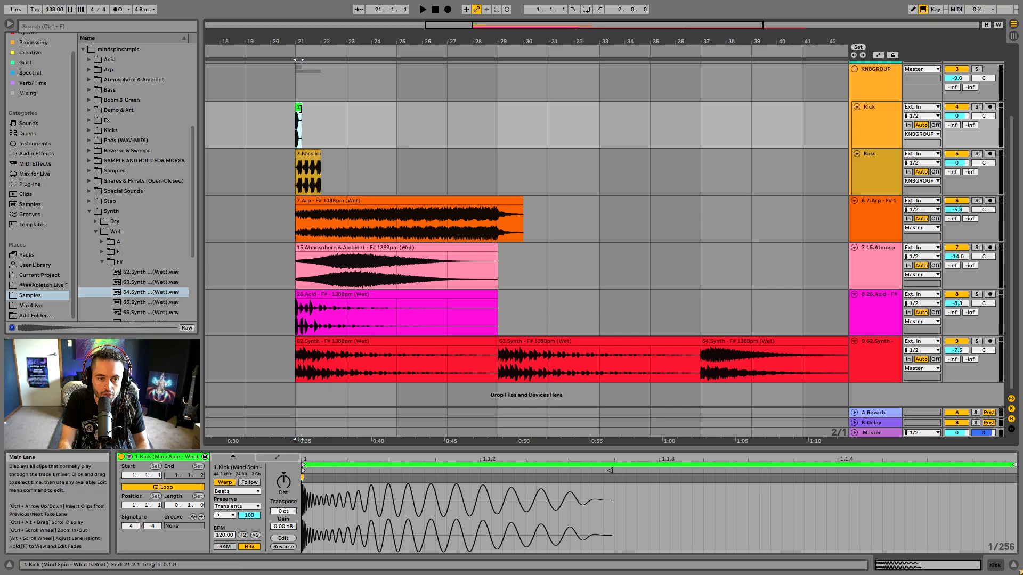
{"action": "left_click_drag", "start_coordinate": [302, 128], "coordinate": [700, 138]}
{"action": "left_click_drag", "start_coordinate": [692, 41], "coordinate": [656, 21]}
{"action": "left_click_drag", "start_coordinate": [575, 128], "coordinate": [674, 128]}
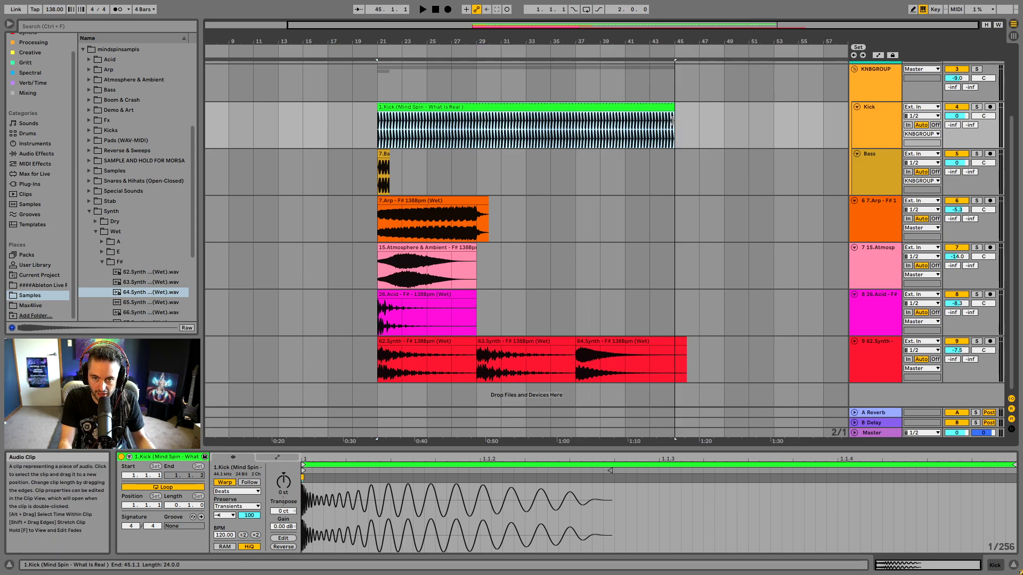
{"action": "left_click", "coordinate": [383, 172]}
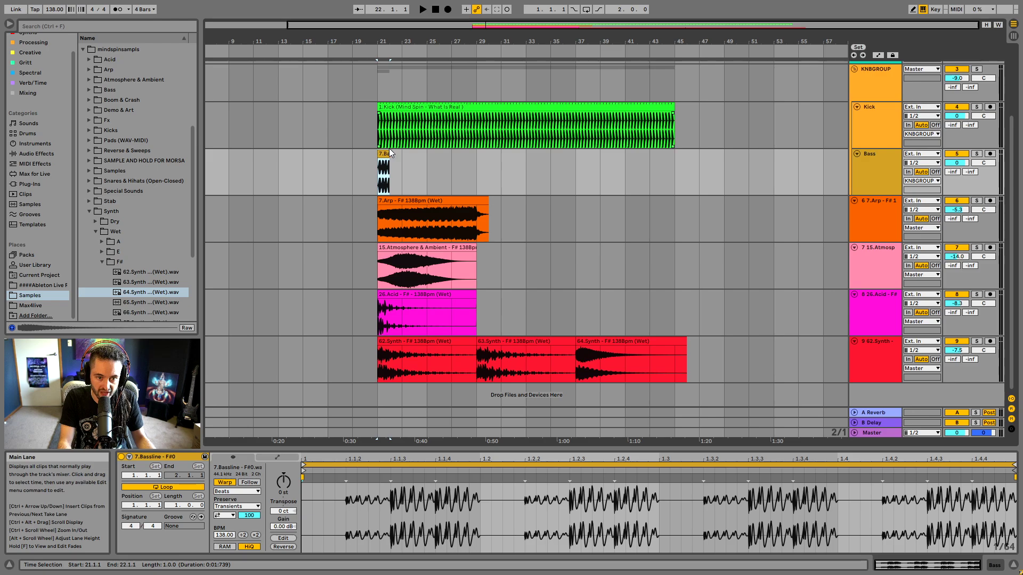
{"action": "left_click_drag", "start_coordinate": [389, 153], "coordinate": [675, 155]}
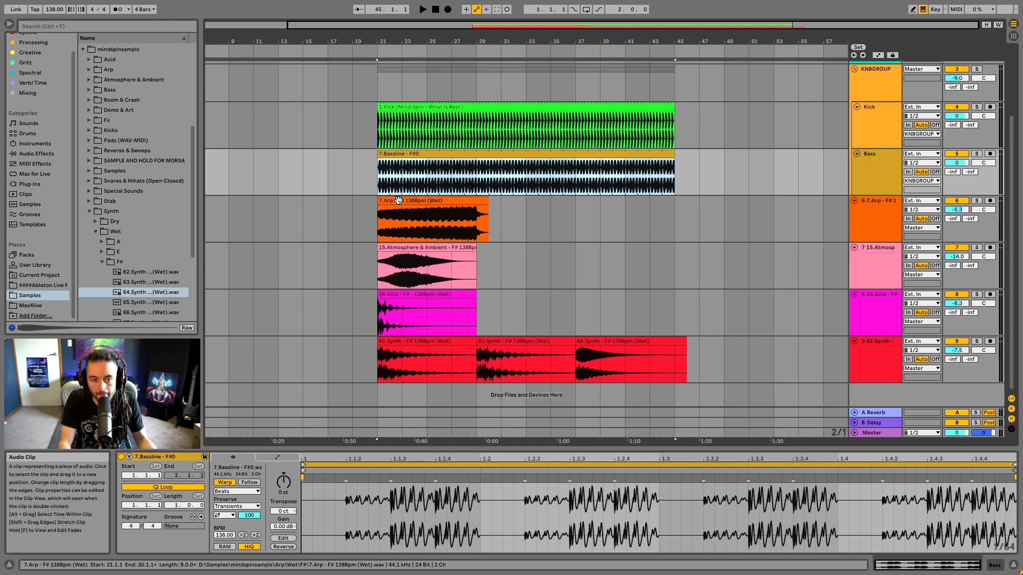
- Move the 7.Arp clip to start at bar 25 and set the arrangement's fixed grid to 4 bars
{"action": "left_click_drag", "start_coordinate": [399, 200], "coordinate": [444, 231]}
{"action": "left_click_drag", "start_coordinate": [385, 216], "coordinate": [423, 220]}
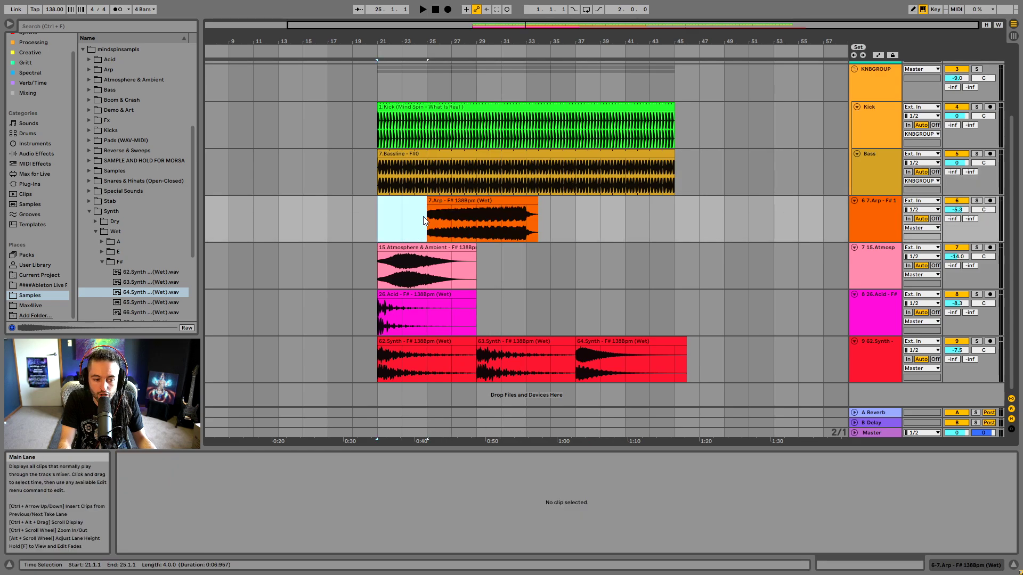
{"action": "right_click", "coordinate": [395, 220]}
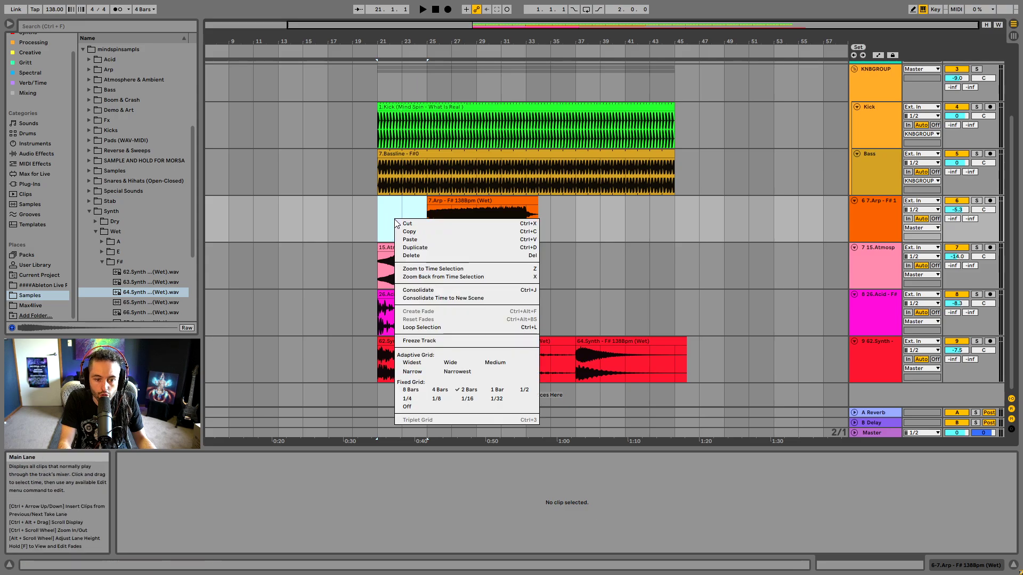
{"action": "left_click", "coordinate": [440, 390]}
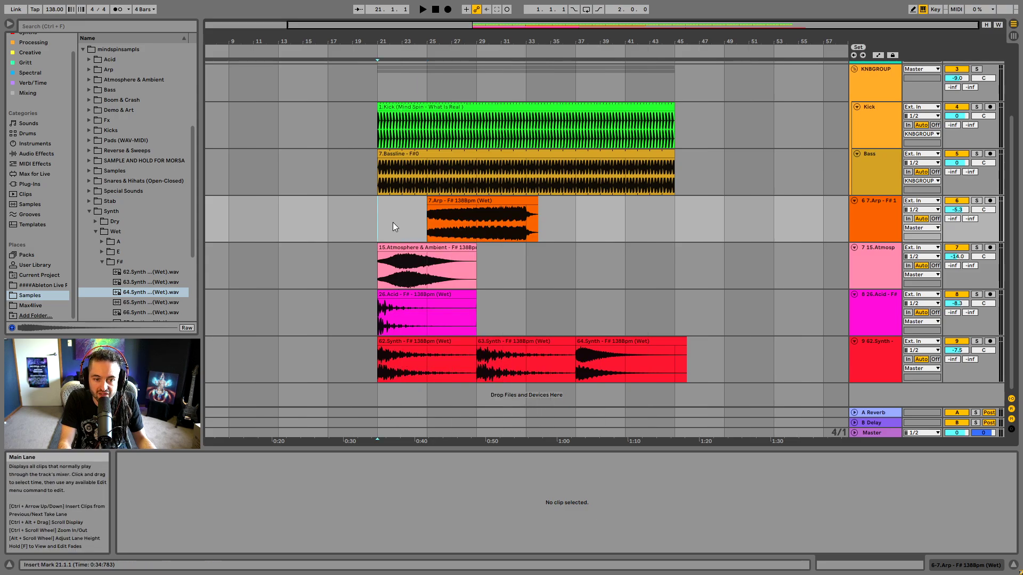
- Move the 26.Acid clip on its own track to start at bar 33
{"action": "right_click", "coordinate": [374, 208]}
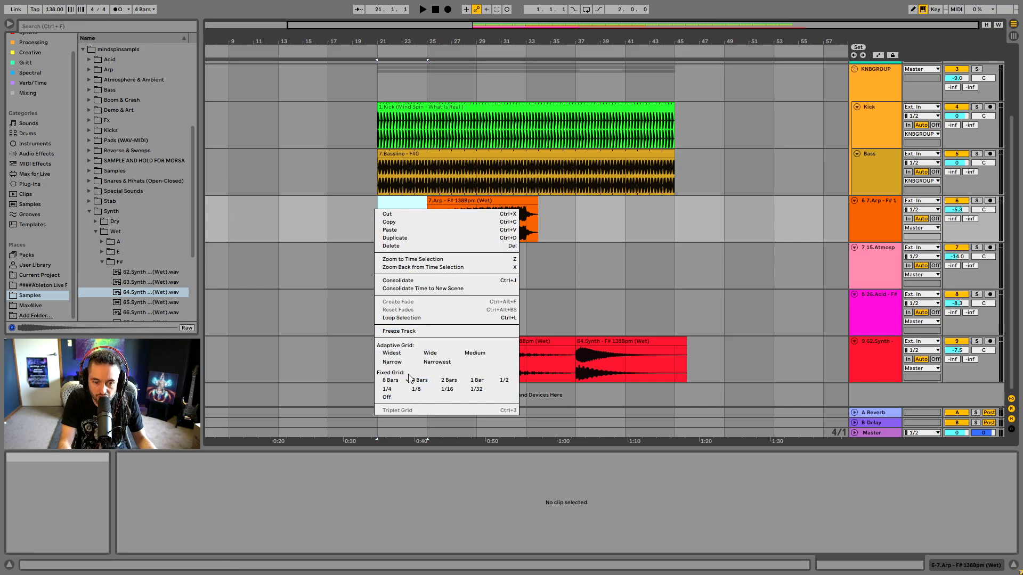
{"action": "left_click", "coordinate": [387, 223]}
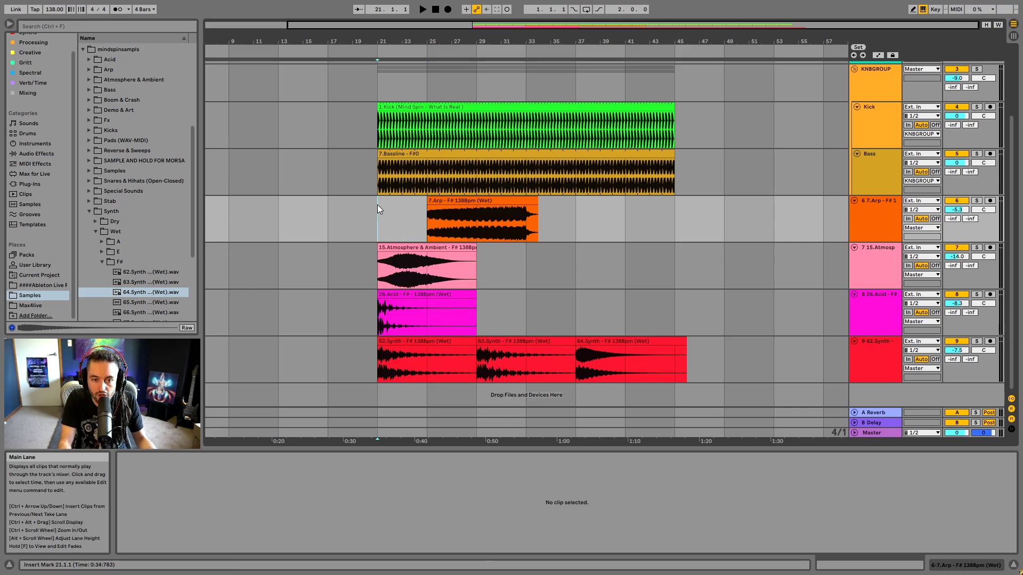
{"action": "left_click_drag", "start_coordinate": [405, 235], "coordinate": [419, 241]}
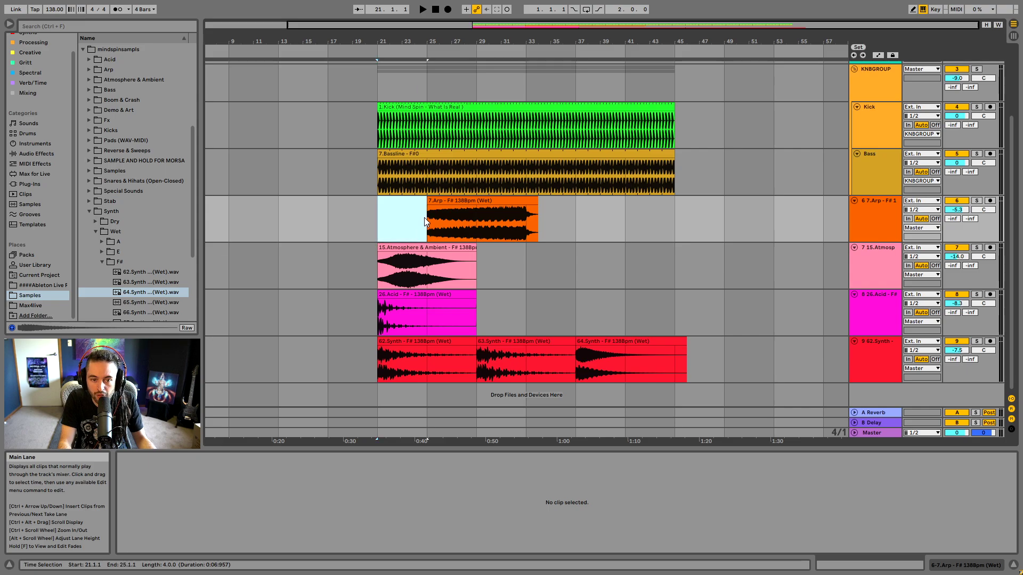
{"action": "left_click_drag", "start_coordinate": [421, 298], "coordinate": [537, 313]}
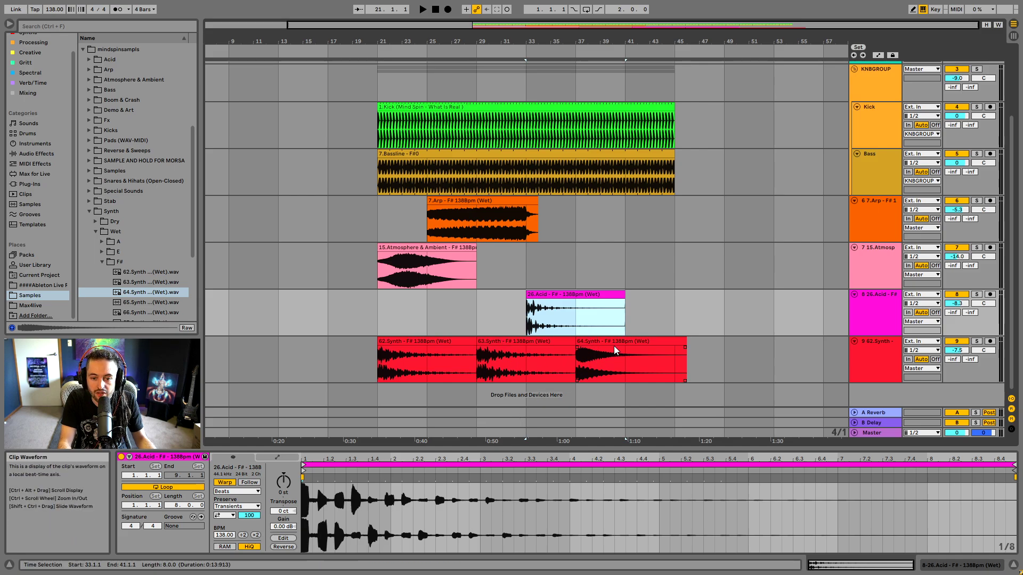
- Set the fixed grid to 1 bar and spread the 62.Synth, 63.Synth and 64.Synth clips out to bars 27, 48 and 57
{"action": "right_click", "coordinate": [724, 308]}
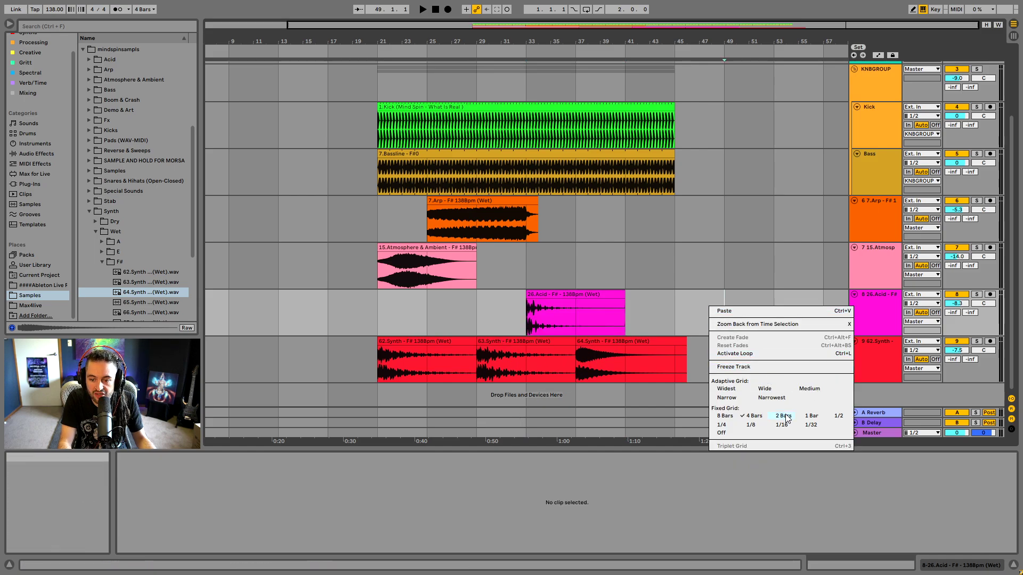
{"action": "left_click", "coordinate": [810, 416]}
{"action": "left_click_drag", "start_coordinate": [595, 343], "coordinate": [704, 347]}
{"action": "left_click_drag", "start_coordinate": [508, 339], "coordinate": [618, 341]}
{"action": "left_click_drag", "start_coordinate": [432, 339], "coordinate": [509, 352]}
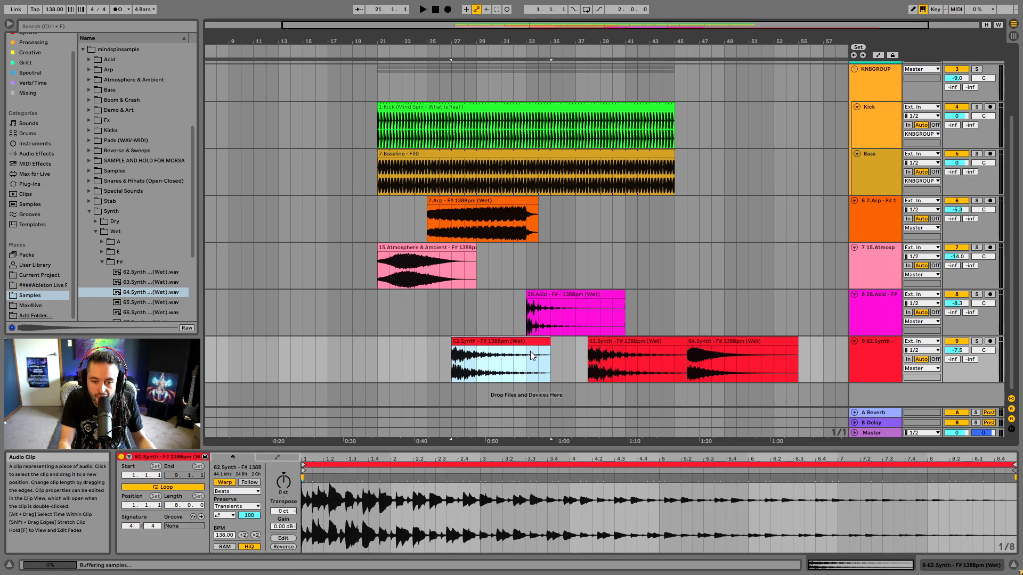
{"action": "left_click_drag", "start_coordinate": [701, 342], "coordinate": [832, 348]}
{"action": "left_click_drag", "start_coordinate": [608, 352], "coordinate": [734, 351]}
- Nudge the 62.Synth clip along its track in 1-bar increments to start at bar 35
{"action": "left_click_drag", "start_coordinate": [529, 356], "coordinate": [542, 360]}
{"action": "key", "text": "Right"}
{"action": "key", "text": "Right"}
{"action": "key", "text": "Right"}
{"action": "key", "text": "Right"}
{"action": "key", "text": "Right"}
{"action": "key", "text": "Right"}
{"action": "key", "text": "Right"}
{"action": "key", "text": "Right"}
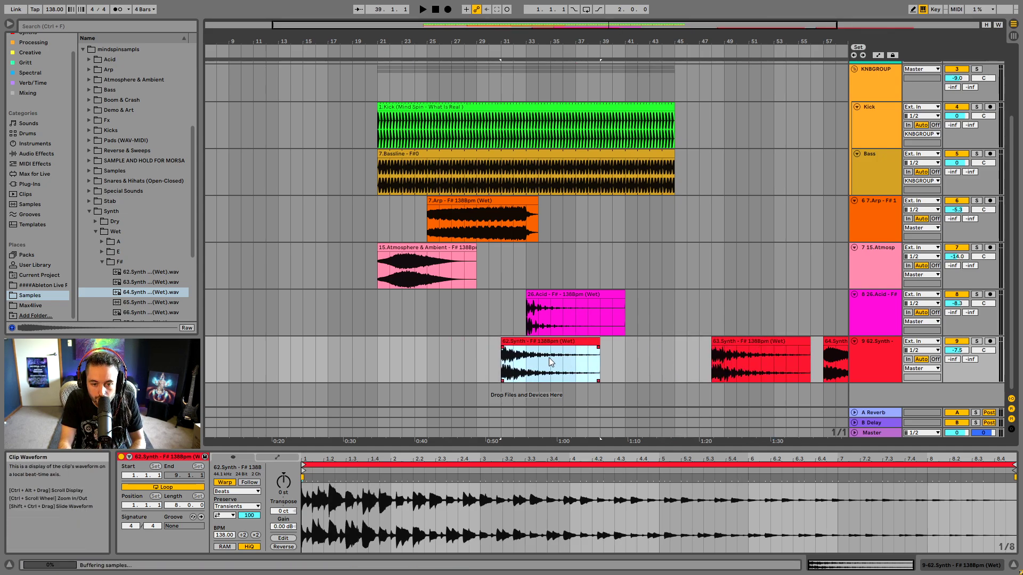
- Move the 63.Synth clip to a new track at bar 37 and the 64.Synth clip to another new track at bar 41
{"action": "left_click_drag", "start_coordinate": [751, 345], "coordinate": [616, 401]}
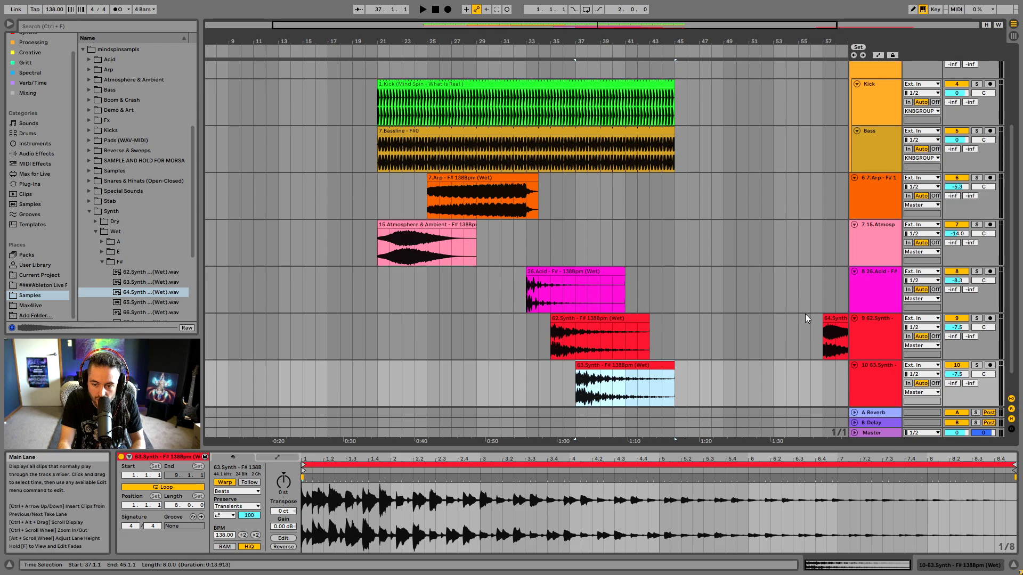
{"action": "scroll", "coordinate": [803, 341], "scroll_direction": "down", "scroll_amount": 1}
{"action": "left_click_drag", "start_coordinate": [830, 315], "coordinate": [630, 382]}
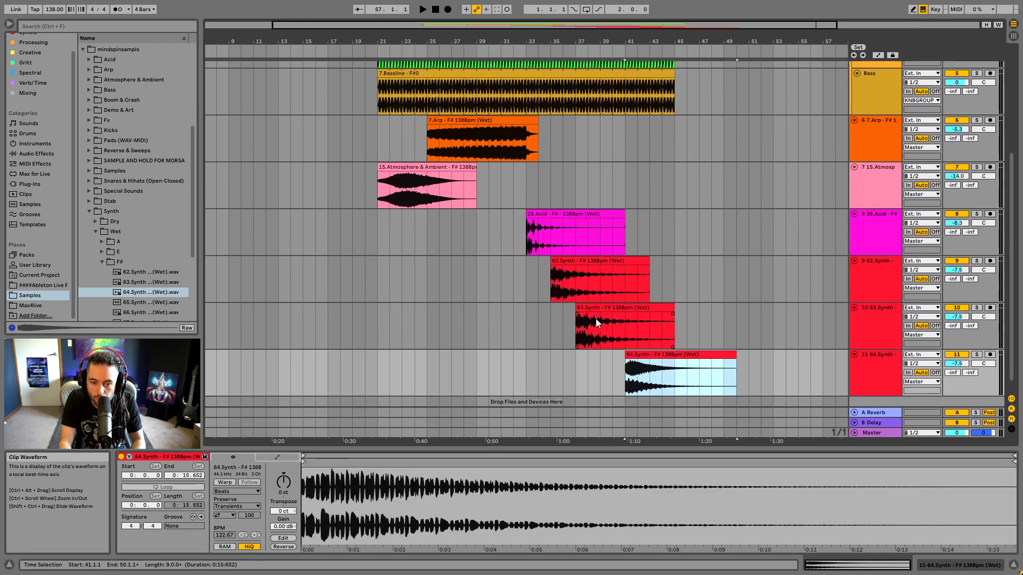
- Shift the 63.Synth clip to bar 39 and the 64.Synth clip to bar 43 on their tracks
{"action": "left_click_drag", "start_coordinate": [589, 310], "coordinate": [610, 316]}
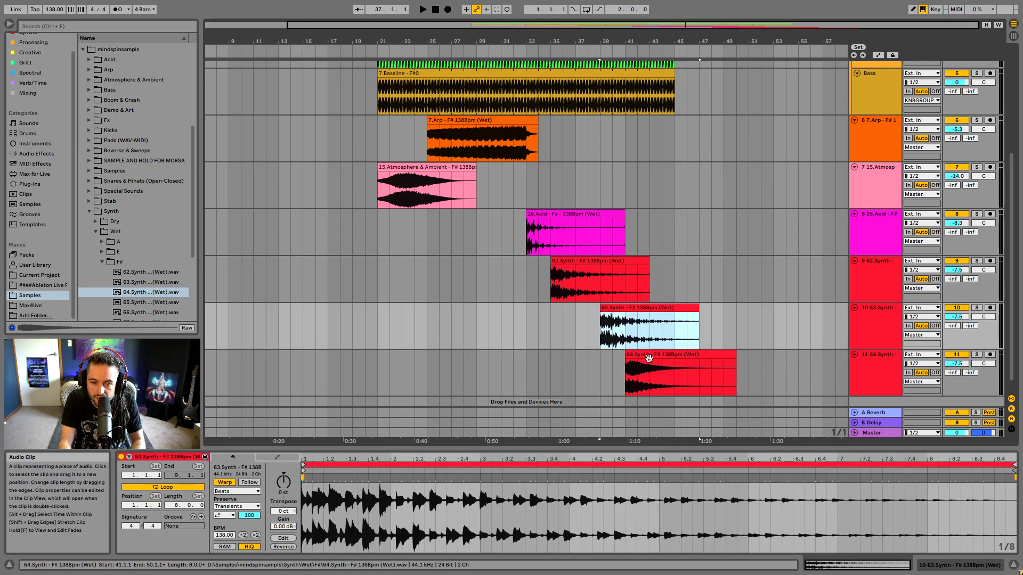
{"action": "left_click", "coordinate": [639, 355]}
{"action": "left_click_drag", "start_coordinate": [633, 357], "coordinate": [660, 362]}
{"action": "left_click_drag", "start_coordinate": [604, 373], "coordinate": [618, 376]}
- Copy the 15.Atmosphere clip along its own track to start again at bar 37
{"action": "left_click", "coordinate": [570, 214]}
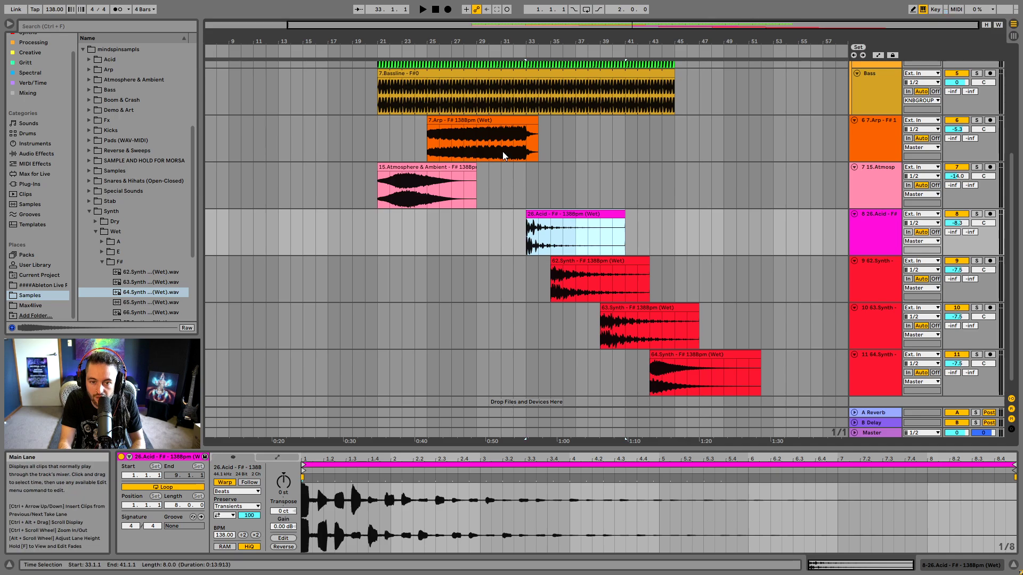
{"action": "left_click", "coordinate": [416, 166]}
{"action": "left_click_drag", "start_coordinate": [417, 165], "coordinate": [614, 192]}
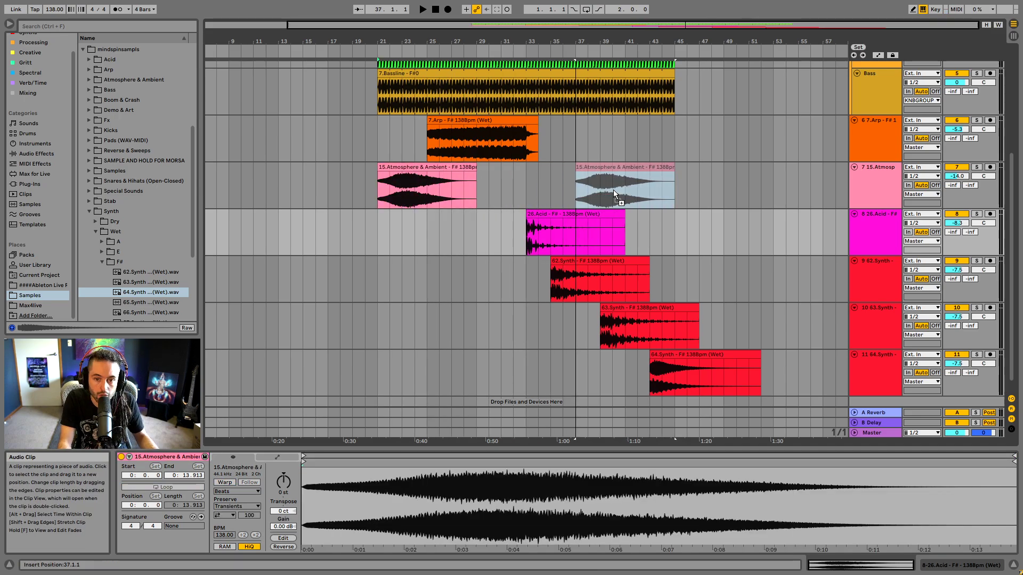
{"action": "left_click_drag", "start_coordinate": [613, 190], "coordinate": [613, 189]}
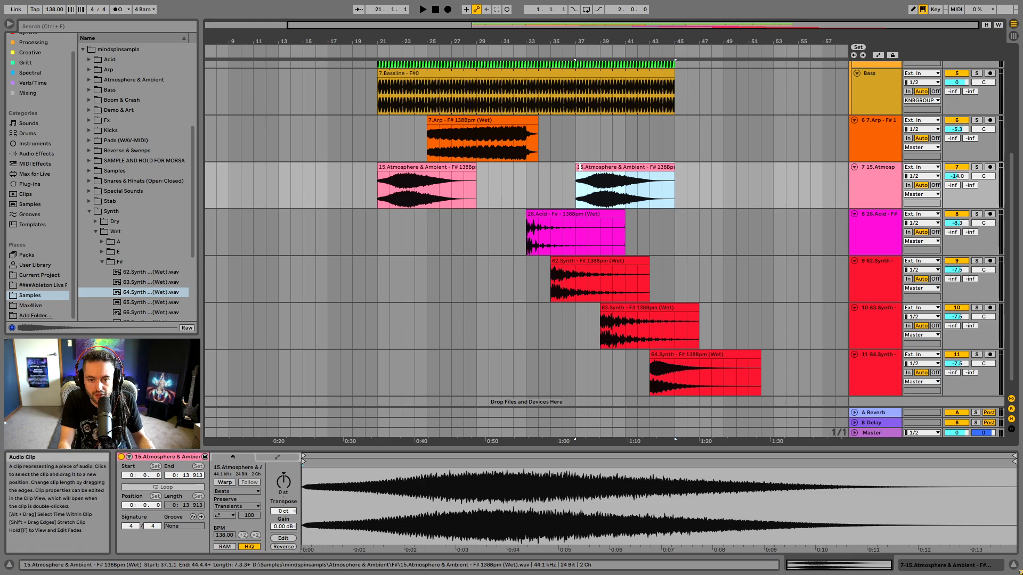
- Paste a copy of the first 15.Atmosphere clip at bar 35 and undo the paste
{"action": "left_click", "coordinate": [442, 168]}
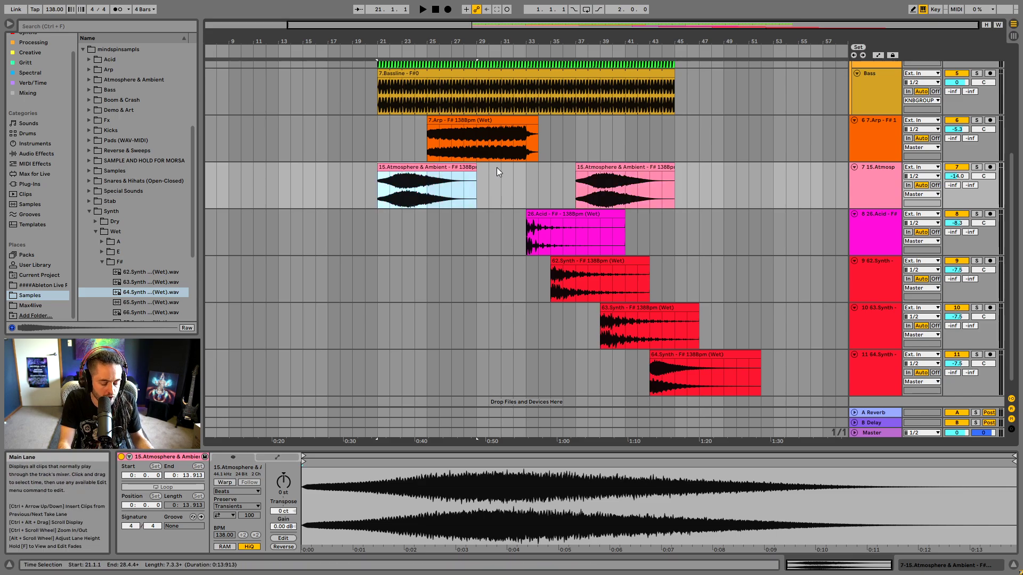
{"action": "left_click", "coordinate": [549, 174]}
{"action": "key", "text": "ctrl+v"}
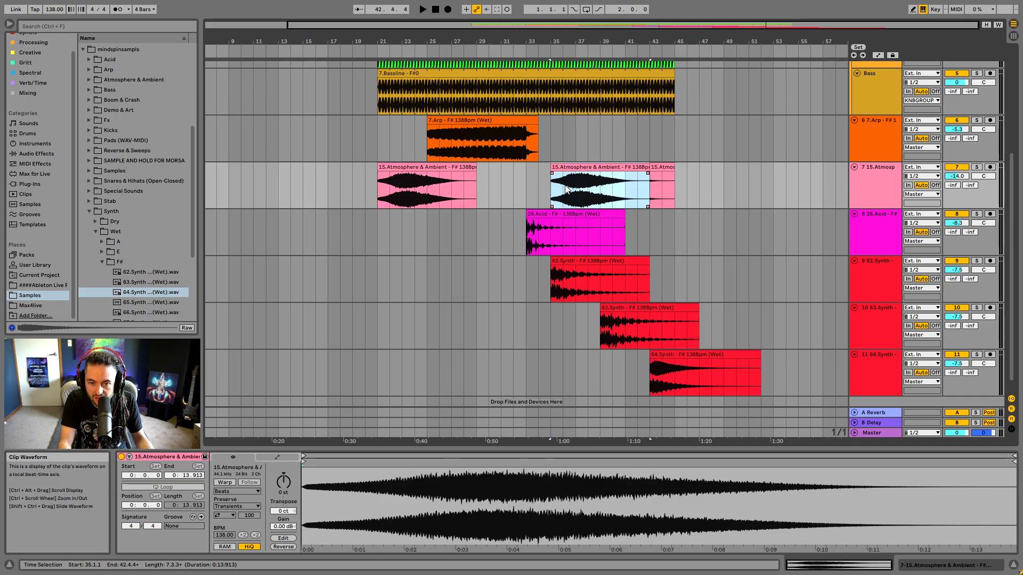
{"action": "key", "text": "ctrl+z"}
- Duplicate the first 15.Atmosphere clip directly after itself and undo the duplication
{"action": "left_click", "coordinate": [448, 168]}
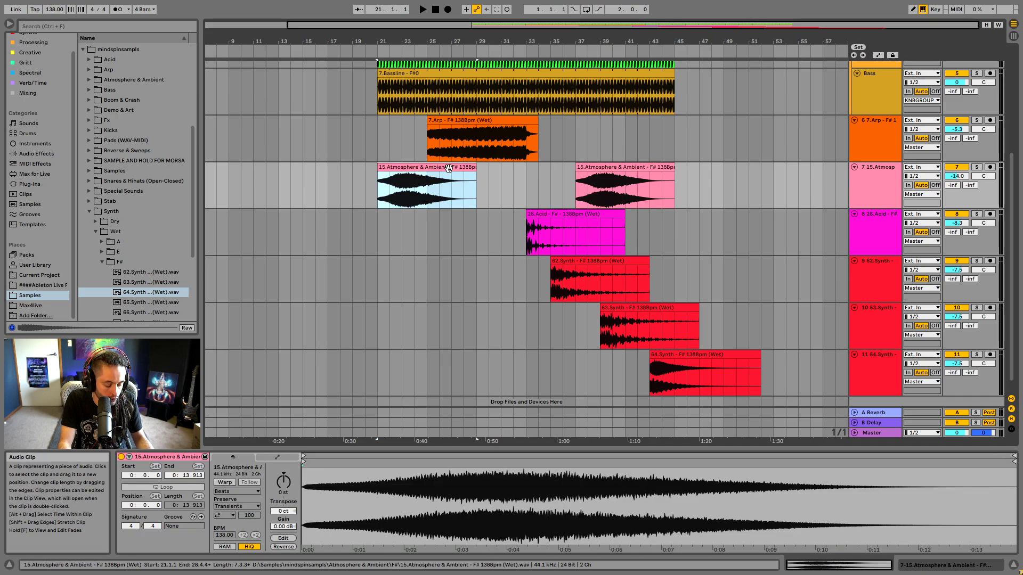
{"action": "key", "text": "ctrl+d"}
{"action": "left_click", "coordinate": [617, 184]}
{"action": "key", "text": "ctrl+z"}
- Place the insert marker at bar 21 on the 7.Arp track and look over the staggered clips on all tracks
{"action": "scroll", "coordinate": [378, 213], "scroll_direction": "up", "scroll_amount": 2}
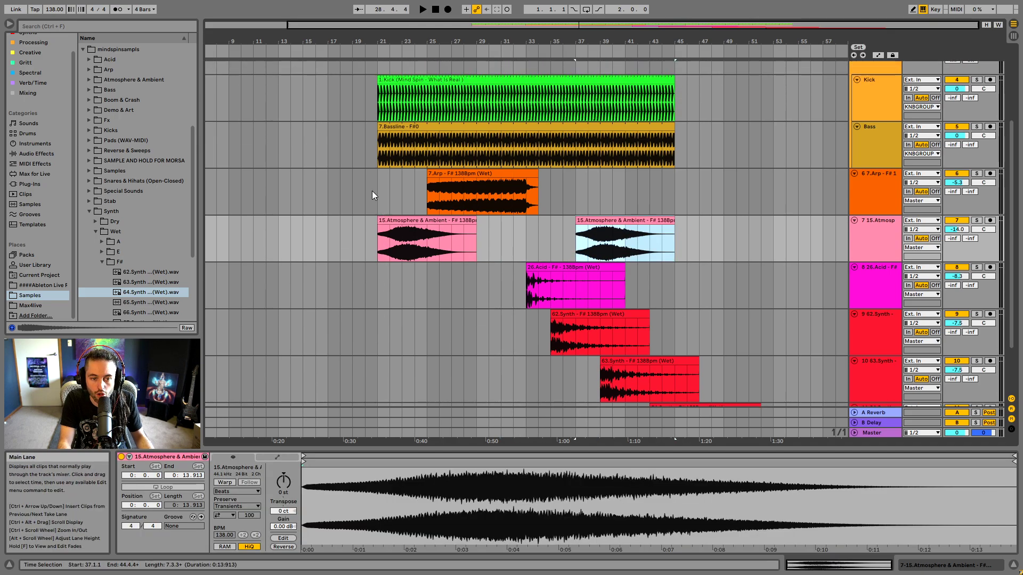
{"action": "left_click", "coordinate": [378, 195]}
{"action": "scroll", "coordinate": [451, 198], "scroll_direction": "down", "scroll_amount": 2}
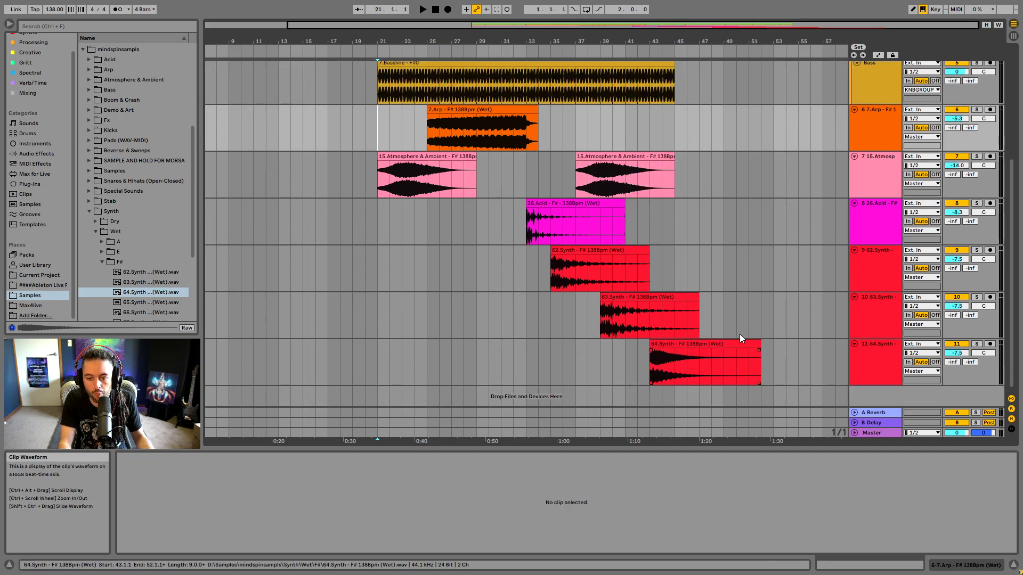
{"action": "scroll", "coordinate": [625, 254], "scroll_direction": "up", "scroll_amount": 4}
{"action": "scroll", "coordinate": [664, 296], "scroll_direction": "down", "scroll_amount": 2}
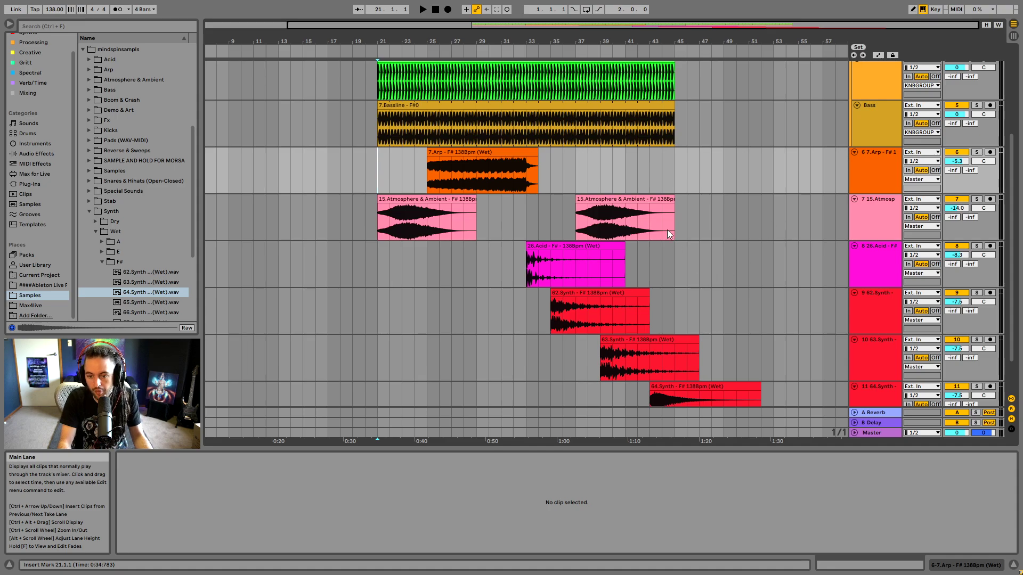
- Play the arrangement from bar 21 and review the staggered clips on all tracks
{"action": "key", "text": "space"}
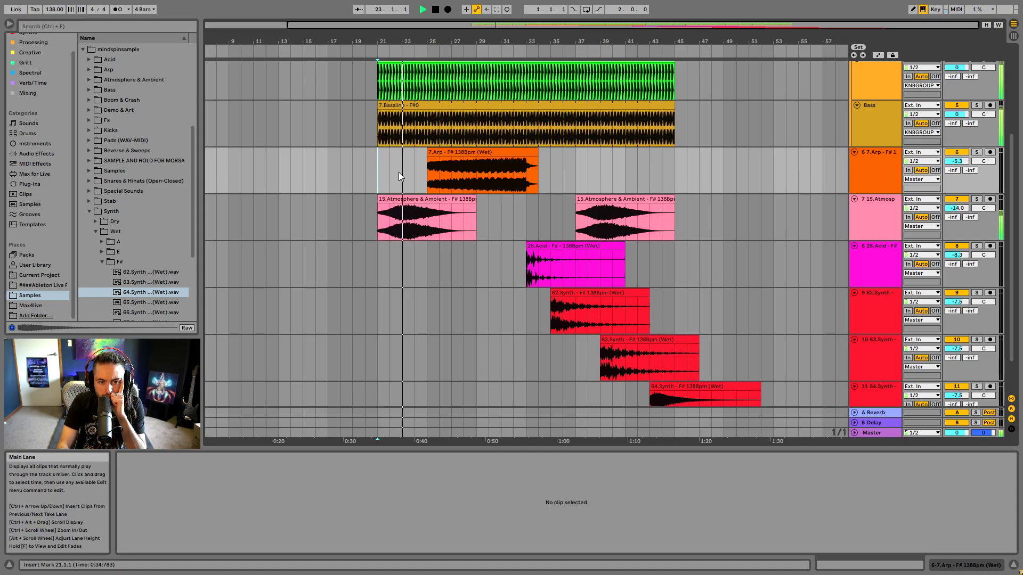
{"action": "scroll", "coordinate": [379, 160], "scroll_direction": "up", "scroll_amount": 2}
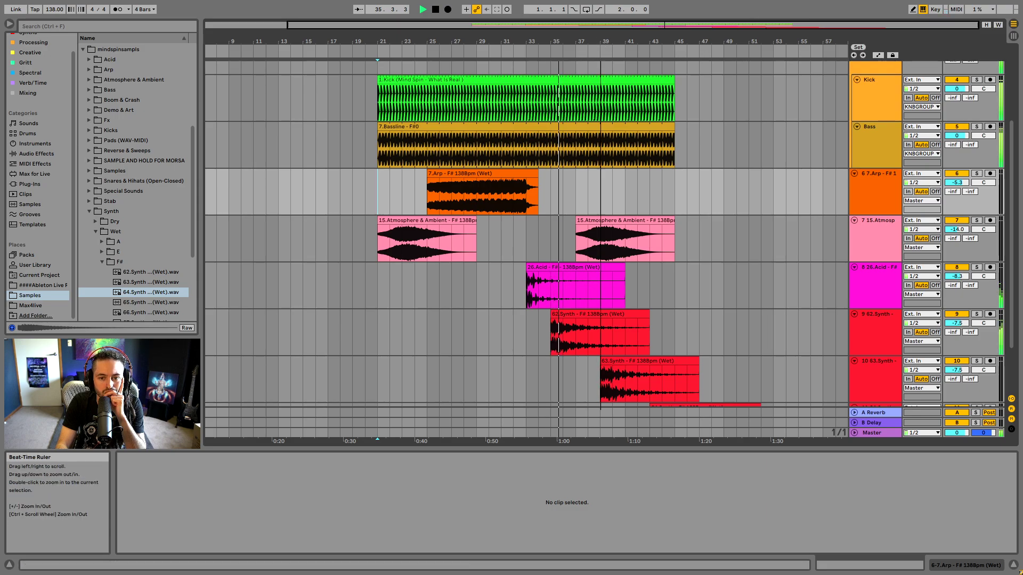
{"action": "left_click_drag", "start_coordinate": [640, 49], "coordinate": [639, 45]}
{"action": "scroll", "coordinate": [601, 215], "scroll_direction": "down", "scroll_amount": 1}
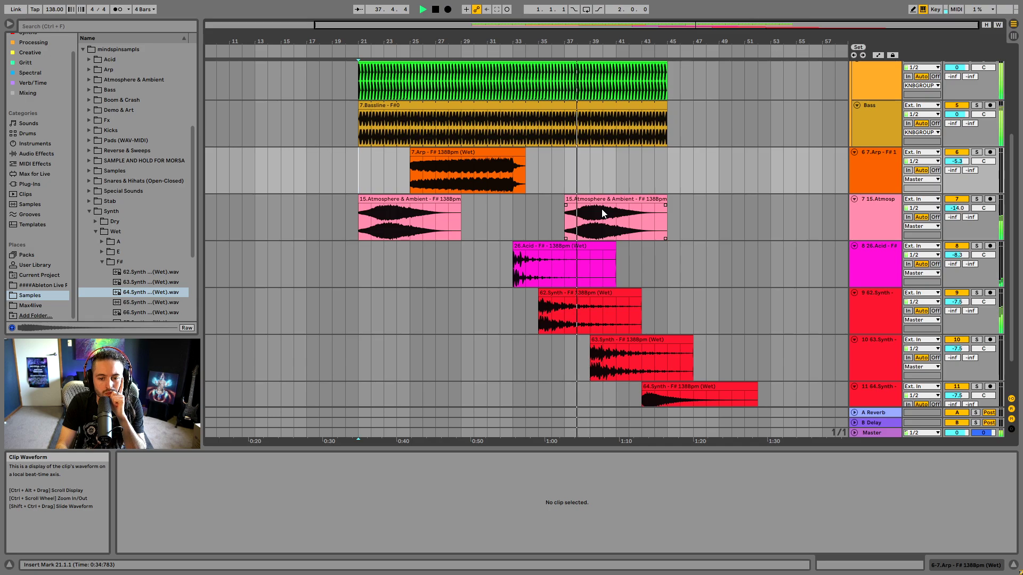
{"action": "scroll", "coordinate": [602, 209], "scroll_direction": "down", "scroll_amount": 2}
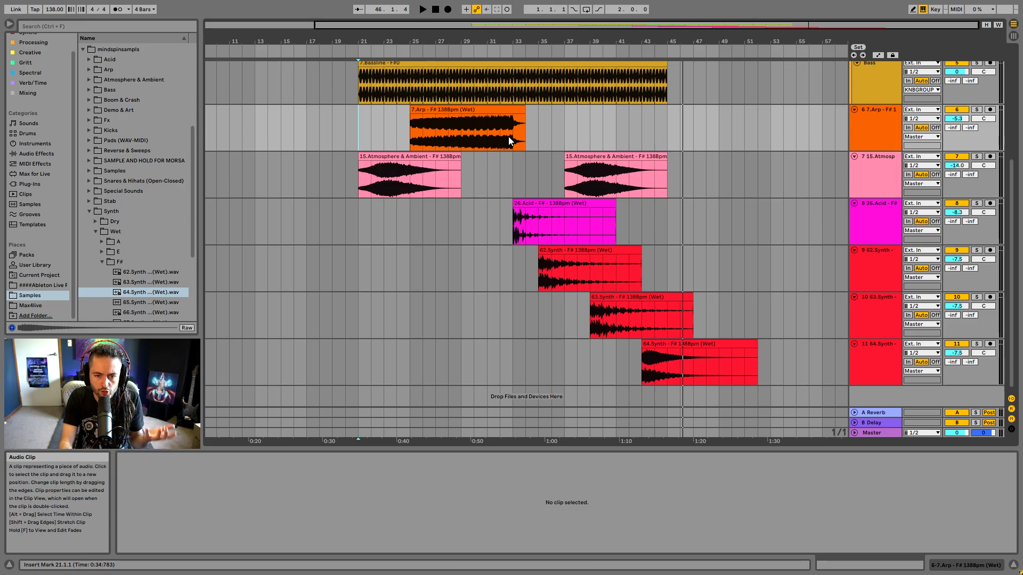
{"action": "left_click", "coordinate": [594, 156]}
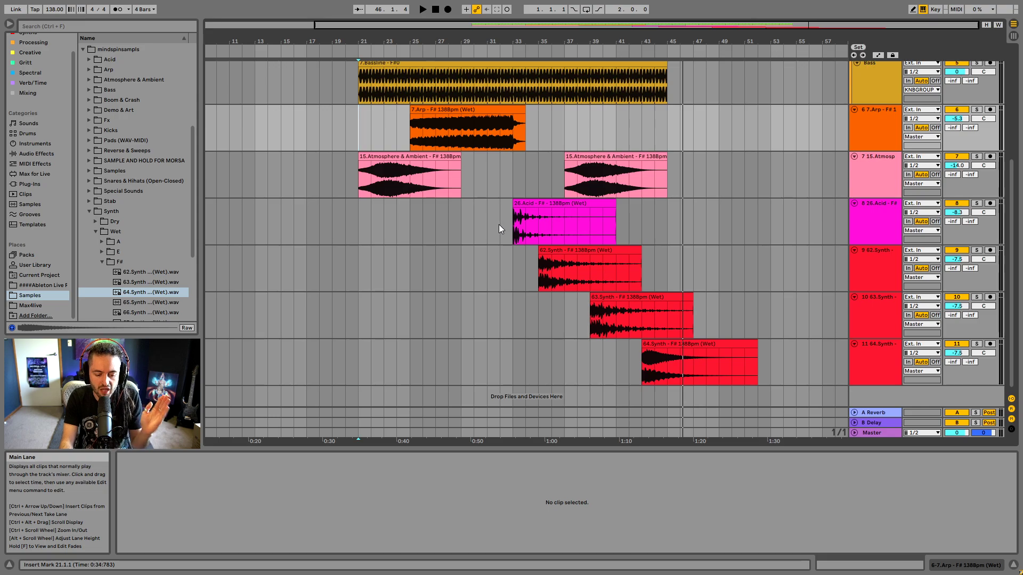
{"action": "scroll", "coordinate": [383, 185], "scroll_direction": "up", "scroll_amount": 2}
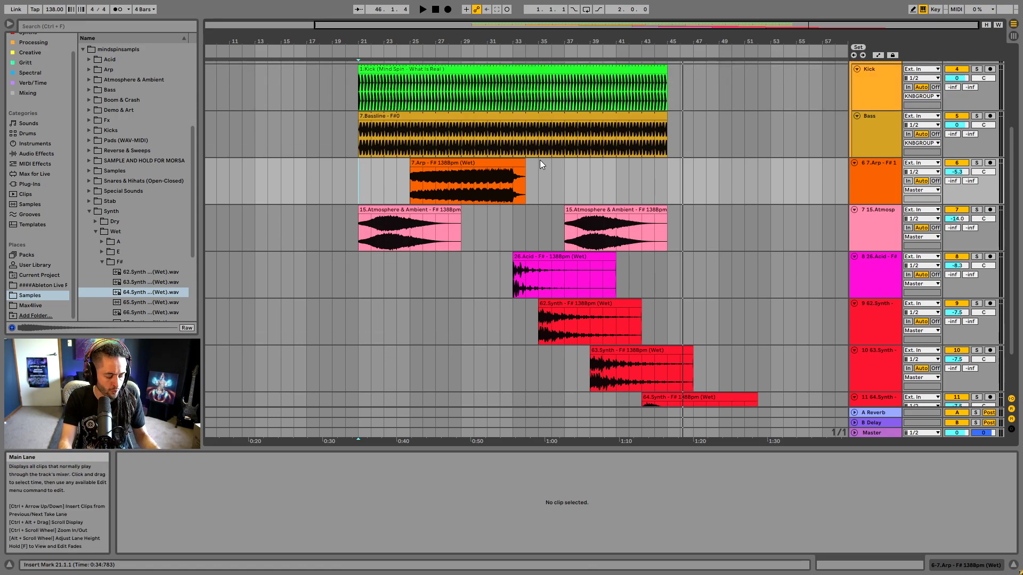
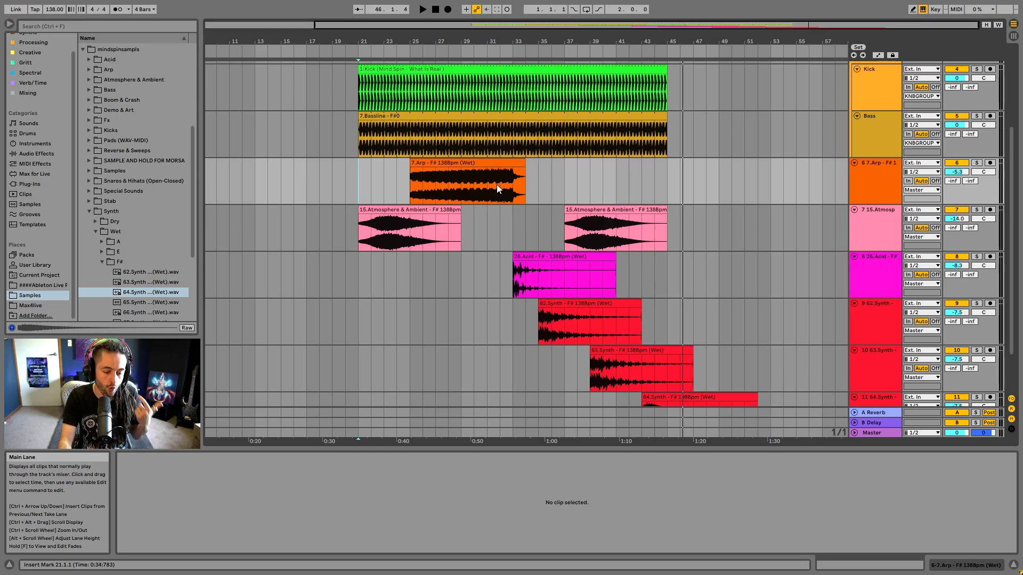
- Select bars 21 to 57 across the Kick through 64.Synth tracks and delete all clips from the arrangement
{"action": "scroll", "coordinate": [533, 202], "scroll_direction": "up", "scroll_amount": 5}
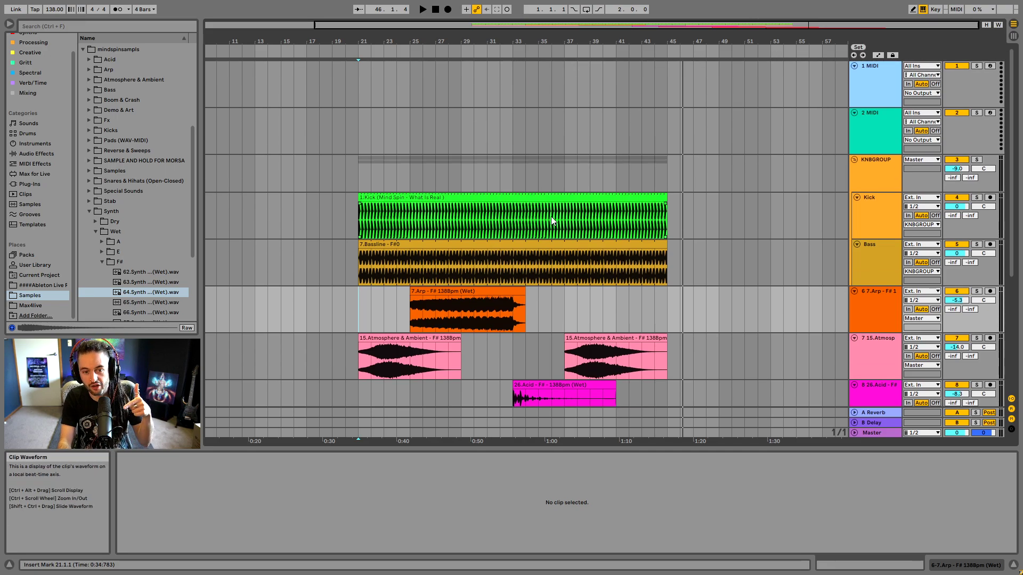
{"action": "scroll", "coordinate": [544, 223], "scroll_direction": "down", "scroll_amount": 2}
{"action": "left_click", "coordinate": [545, 222]}
{"action": "scroll", "coordinate": [724, 323], "scroll_direction": "down", "scroll_amount": 5}
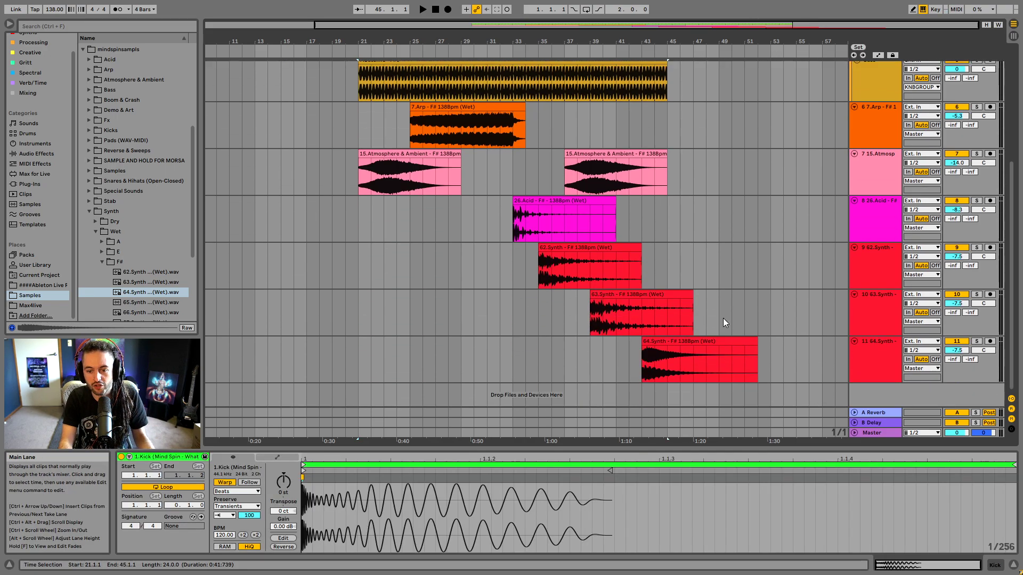
{"action": "left_click", "coordinate": [776, 367], "text": "shift"}
{"action": "scroll", "coordinate": [775, 367], "scroll_direction": "up", "scroll_amount": 3}
{"action": "left_click", "coordinate": [396, 151]}
{"action": "left_click", "coordinate": [396, 142]}
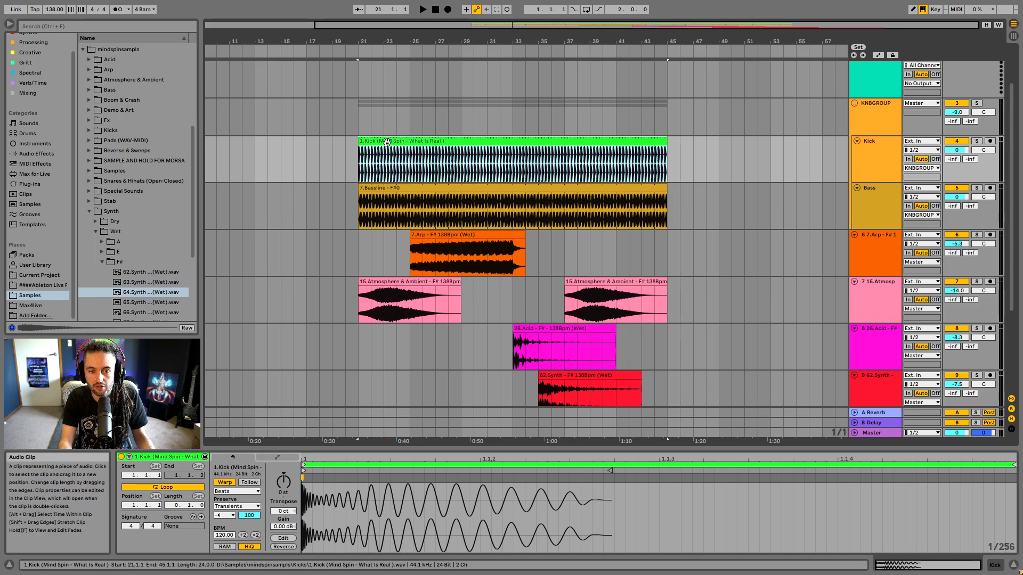
{"action": "scroll", "coordinate": [622, 235], "scroll_direction": "down", "scroll_amount": 3}
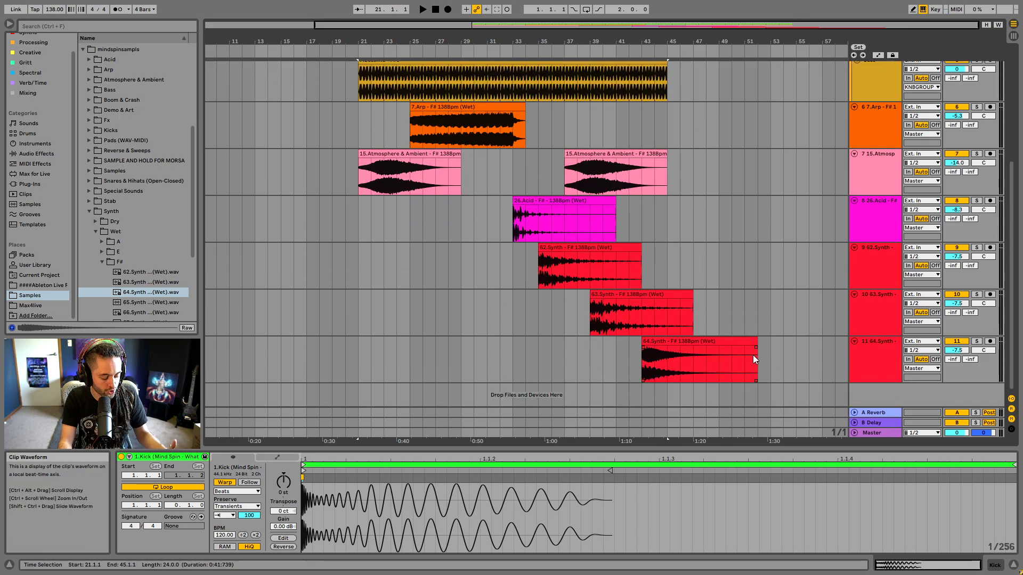
{"action": "left_click", "coordinate": [820, 369], "text": "shift"}
{"action": "scroll", "coordinate": [756, 206], "scroll_direction": "up", "scroll_amount": 3}
{"action": "scroll", "coordinate": [756, 206], "scroll_direction": "down", "scroll_amount": 2}
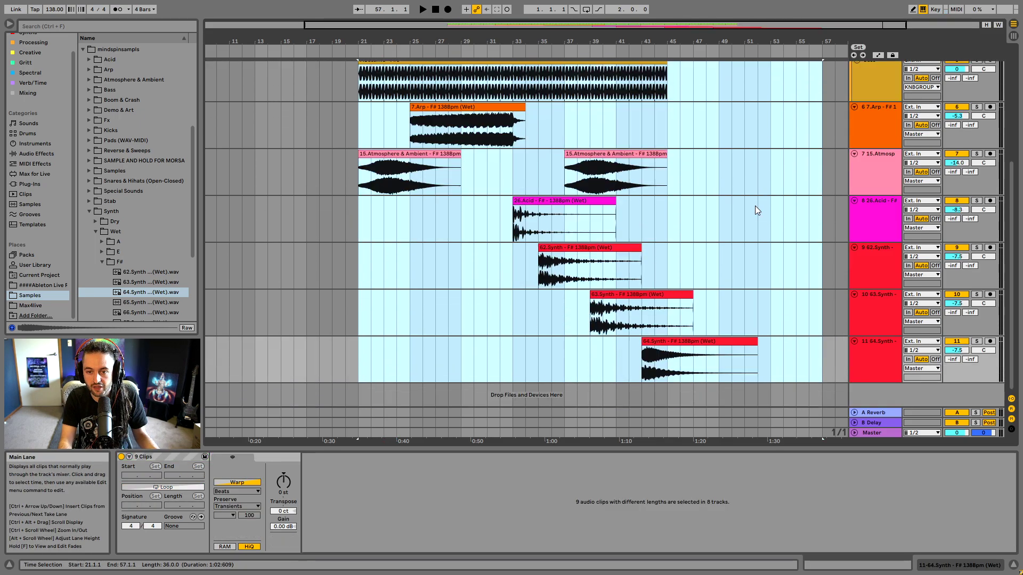
{"action": "key", "text": "Delete"}
{"action": "scroll", "coordinate": [661, 197], "scroll_direction": "up", "scroll_amount": 5}
{"action": "left_click", "coordinate": [502, 211]}
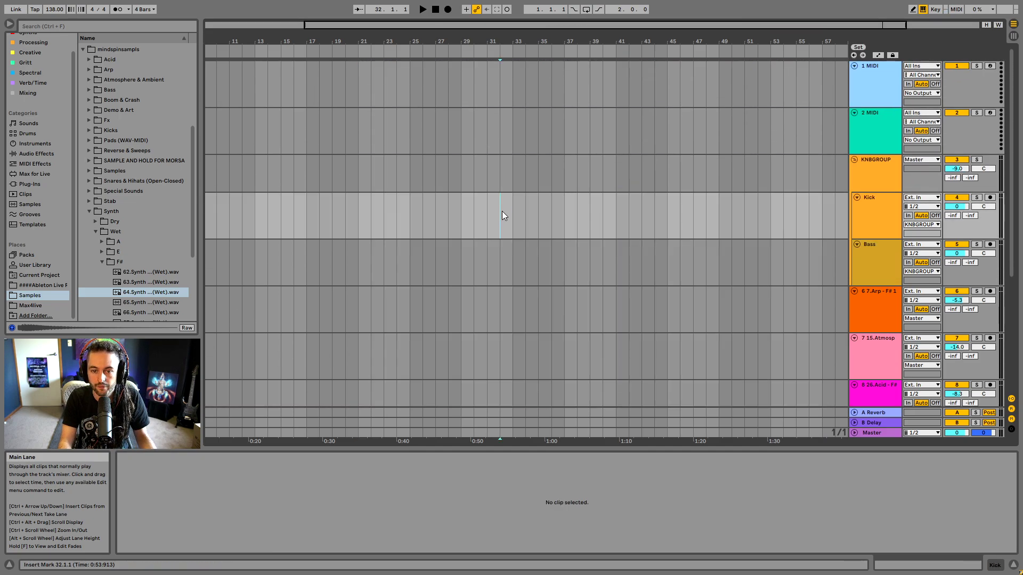
- Switch to Session View, return the transport to bar 1 and start recording into the arrangement
{"action": "key", "text": "Tab"}
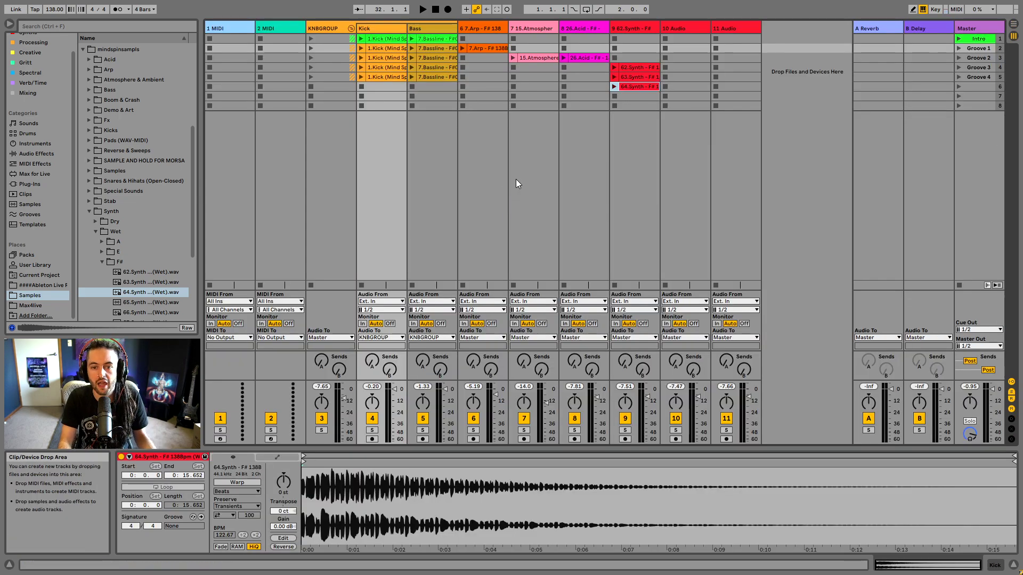
{"action": "left_click", "coordinate": [532, 174]}
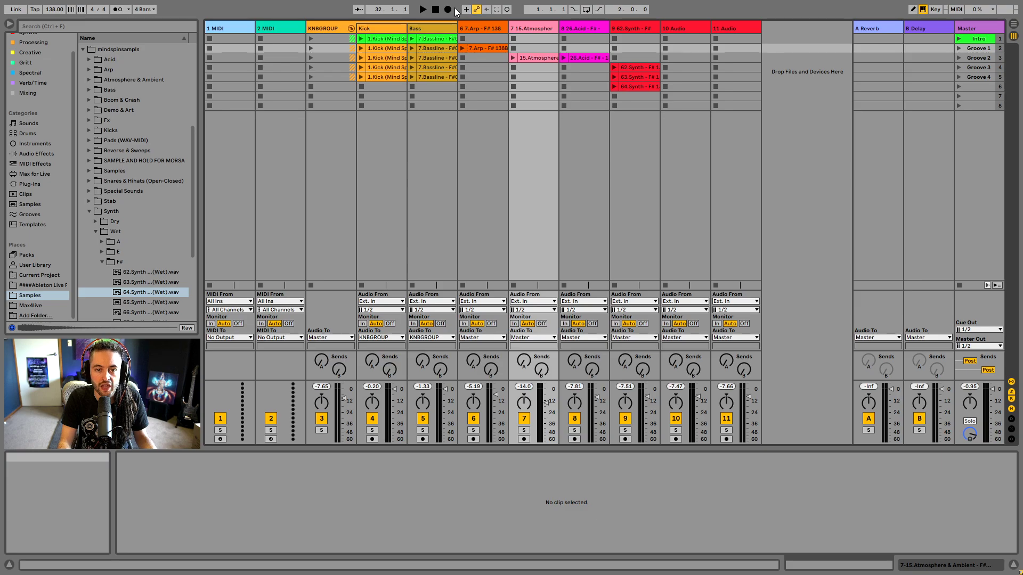
{"action": "left_click", "coordinate": [435, 10]}
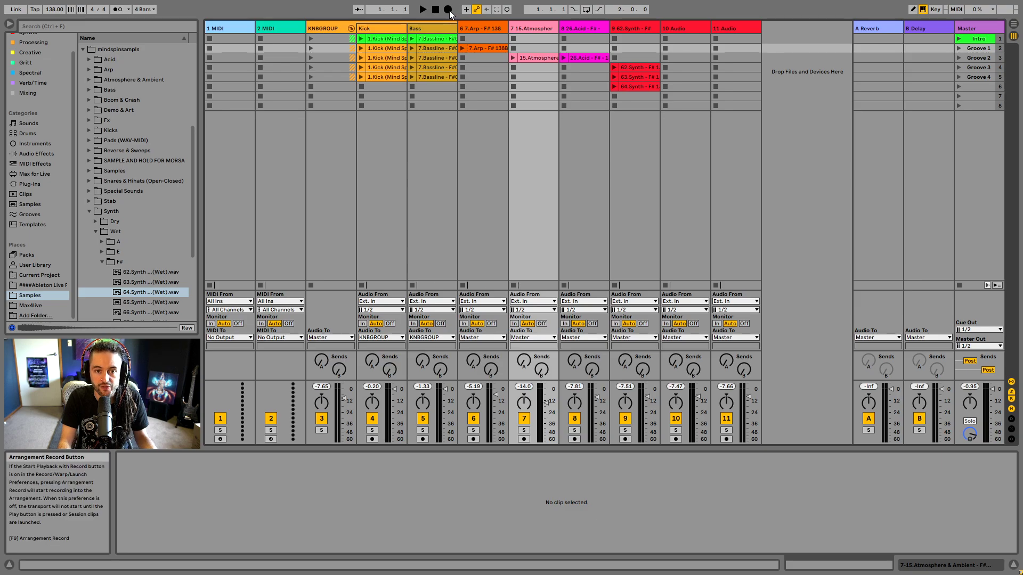
{"action": "left_click", "coordinate": [448, 9]}
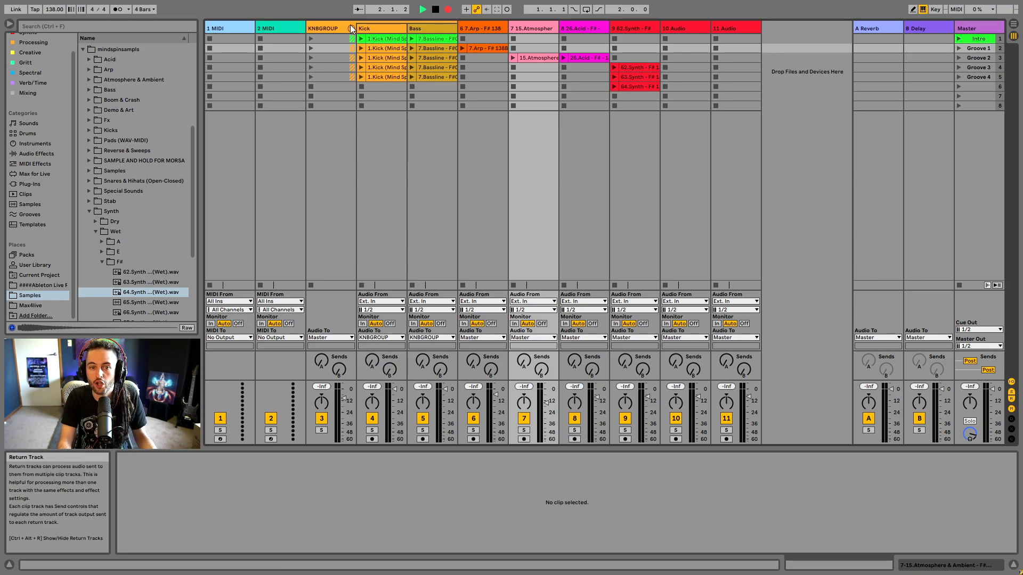
- Launch the Intro, Groove 1 and Groove 2 scenes one after another while recording
{"action": "left_click", "coordinate": [958, 37]}
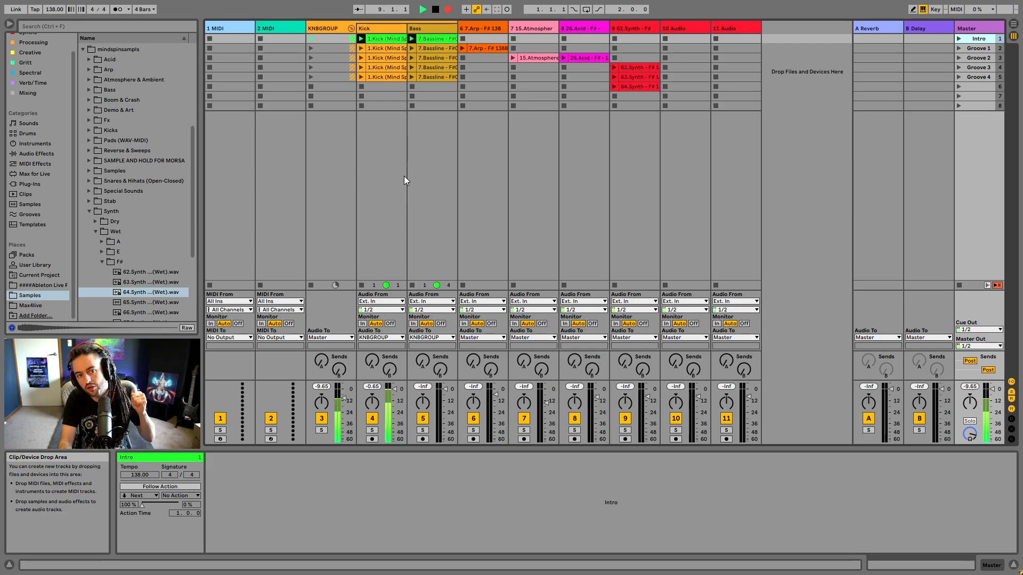
{"action": "left_click", "coordinate": [957, 48]}
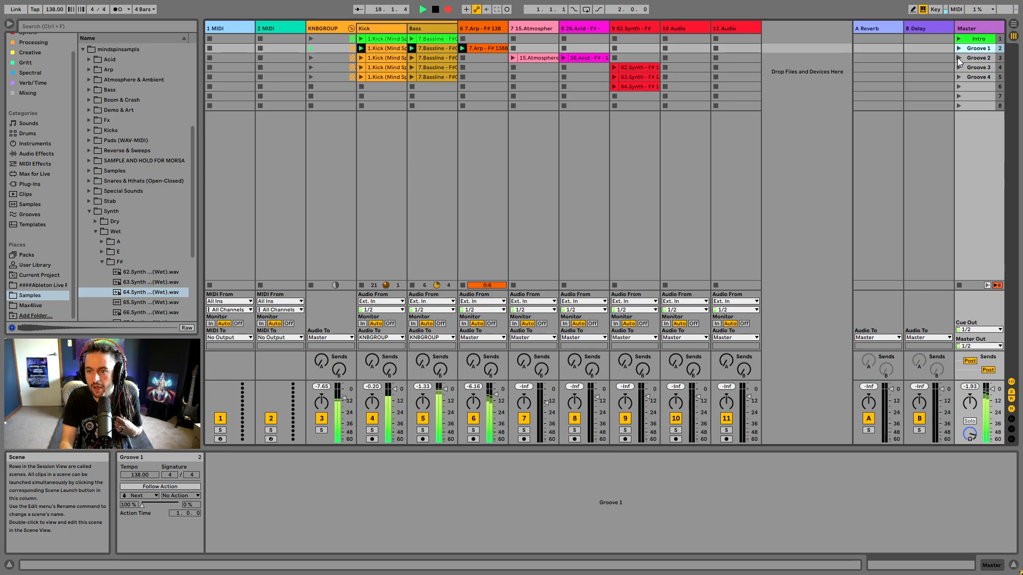
{"action": "left_click", "coordinate": [957, 58]}
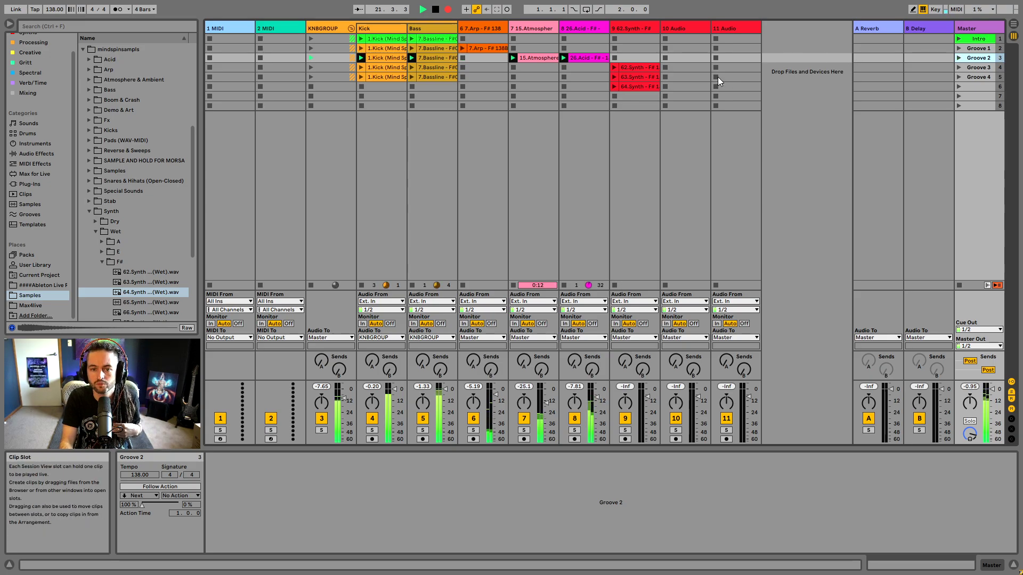
- Launch the 62.Synth, 63.Synth and 64.Synth clips in turn on track 9 and stop the recording
{"action": "left_click", "coordinate": [613, 68]}
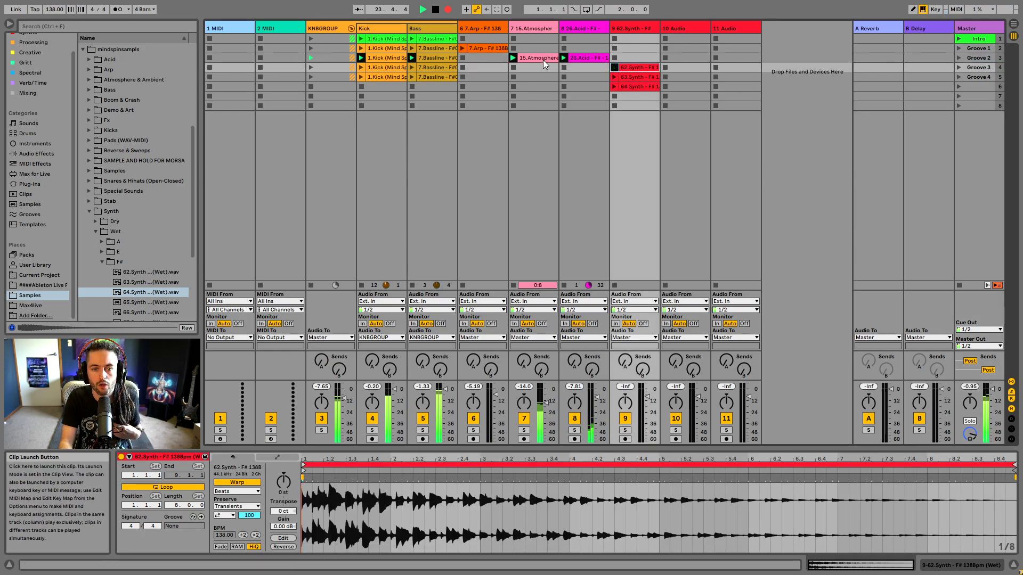
{"action": "left_click", "coordinate": [614, 77]}
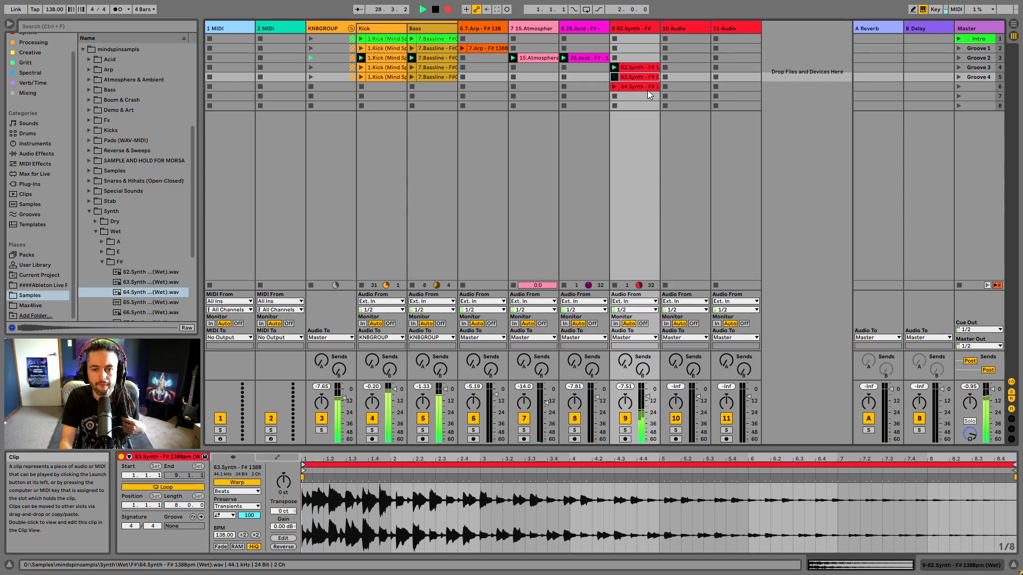
{"action": "left_click", "coordinate": [614, 87]}
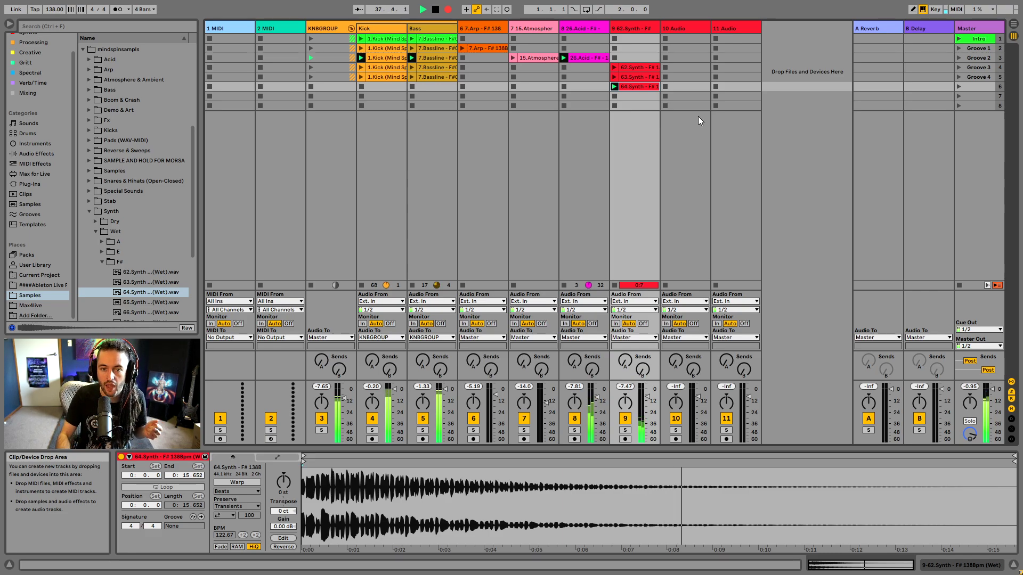
{"action": "left_click", "coordinate": [435, 10]}
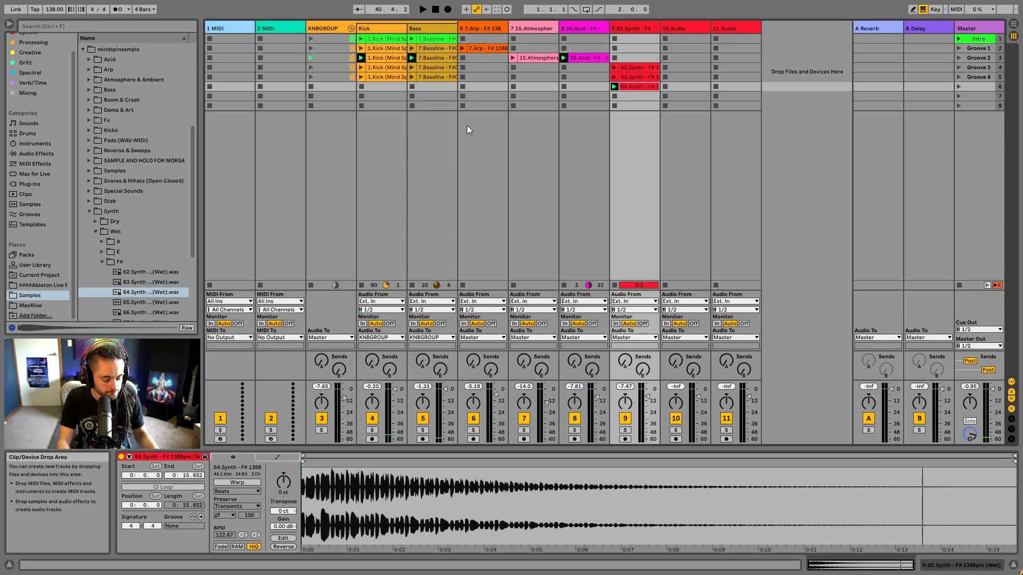
- Switch to Arrangement View, look over the recorded clips and return all tracks to arrangement playback
{"action": "key", "text": "Tab"}
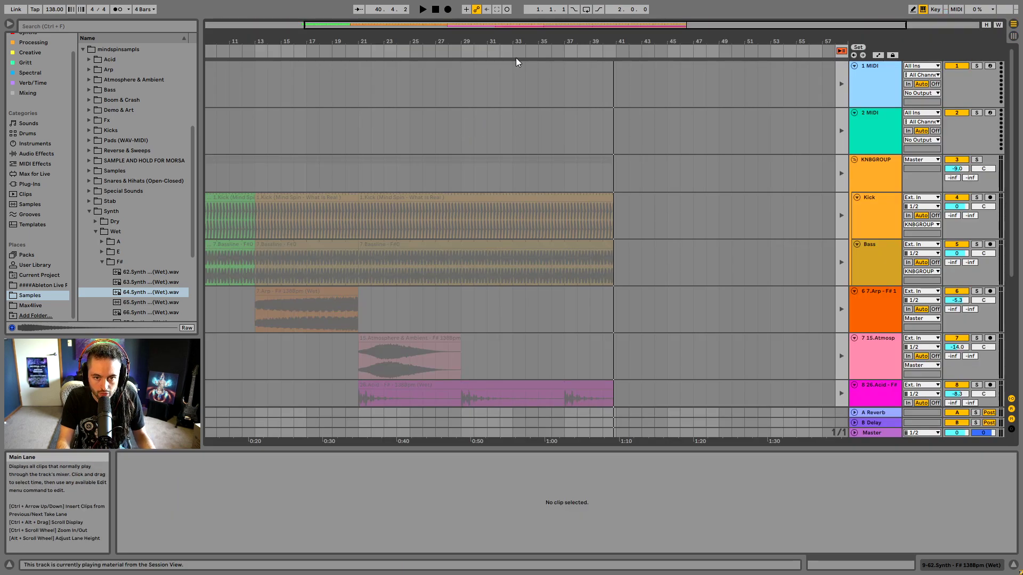
{"action": "left_click_drag", "start_coordinate": [515, 53], "coordinate": [516, 37]}
{"action": "scroll", "coordinate": [510, 231], "scroll_direction": "down", "scroll_amount": 5}
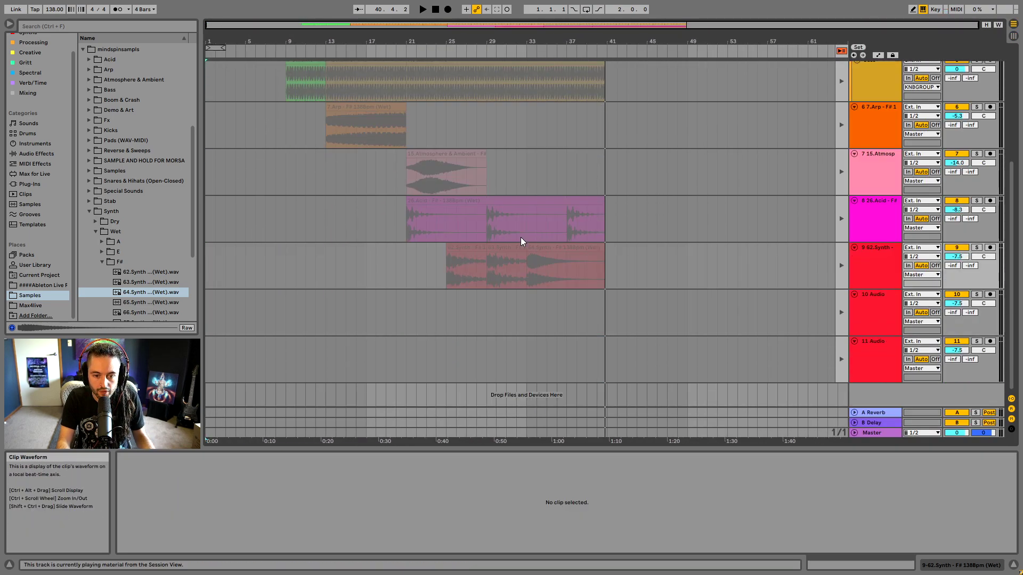
{"action": "scroll", "coordinate": [521, 237], "scroll_direction": "up", "scroll_amount": 4}
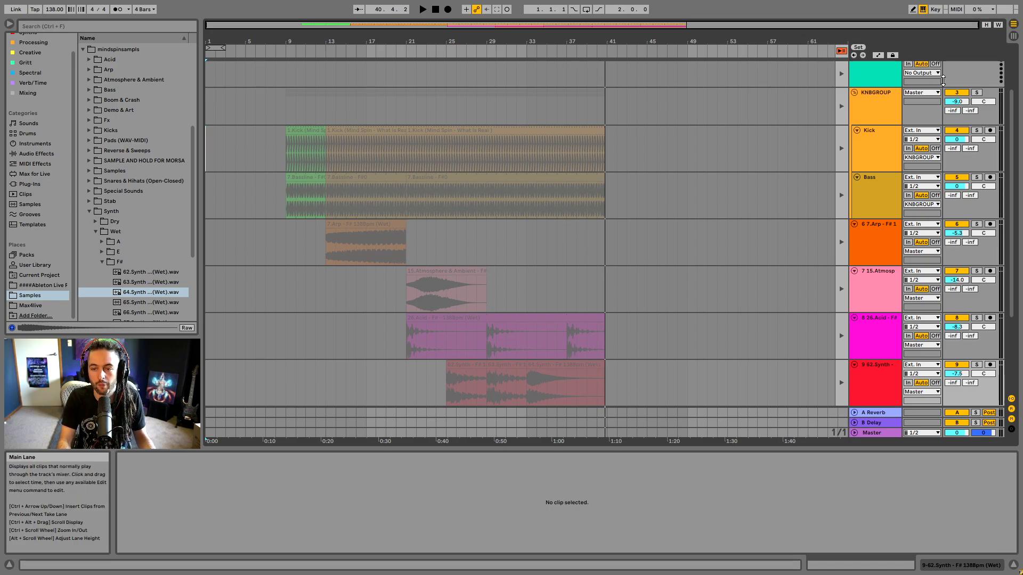
{"action": "scroll", "coordinate": [508, 191], "scroll_direction": "down", "scroll_amount": 2}
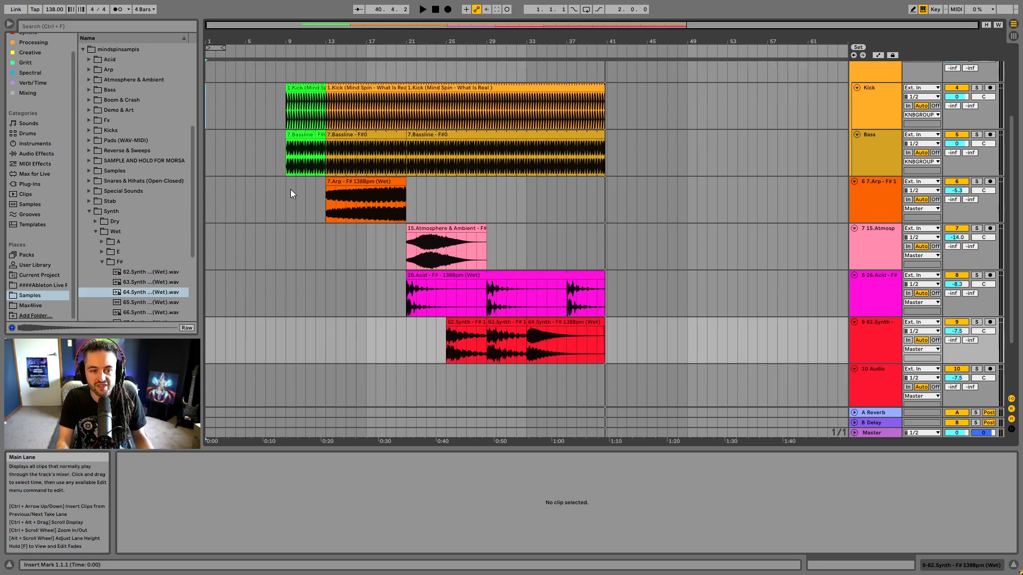
- Place the insert marker at bar 9 on the 7.Arp track and play the recorded arrangement from there
{"action": "left_click", "coordinate": [286, 194]}
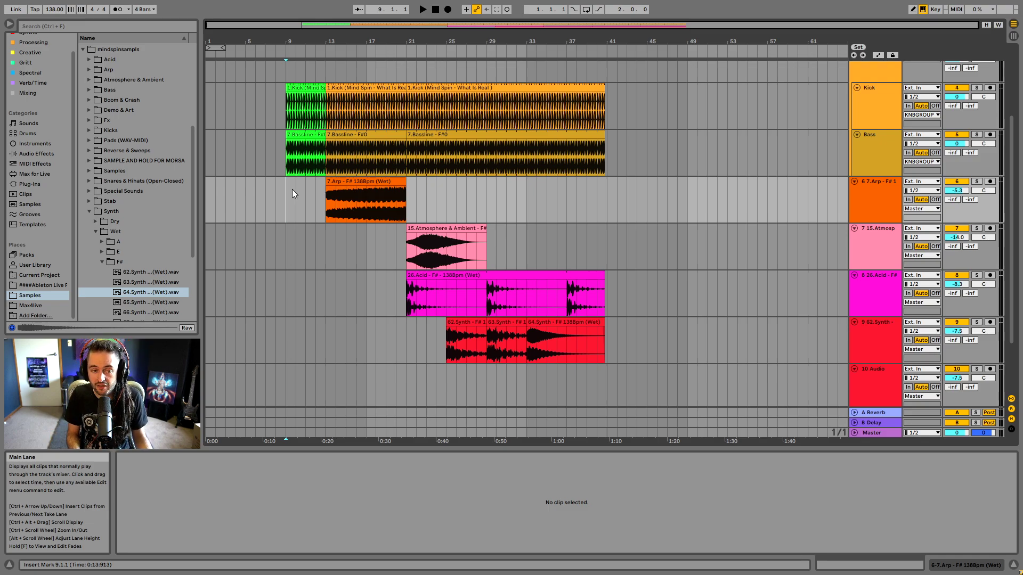
{"action": "key", "text": "space"}
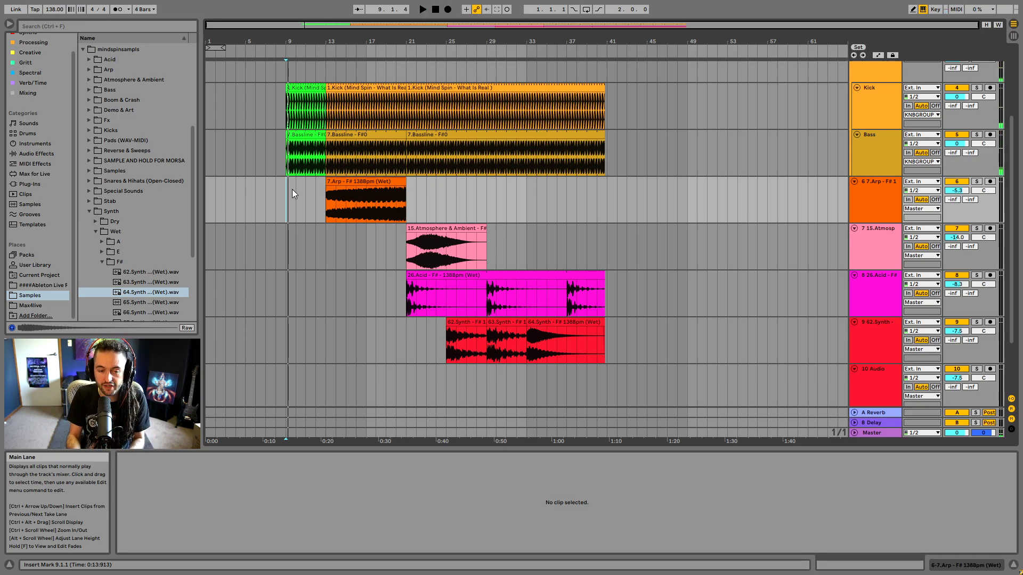